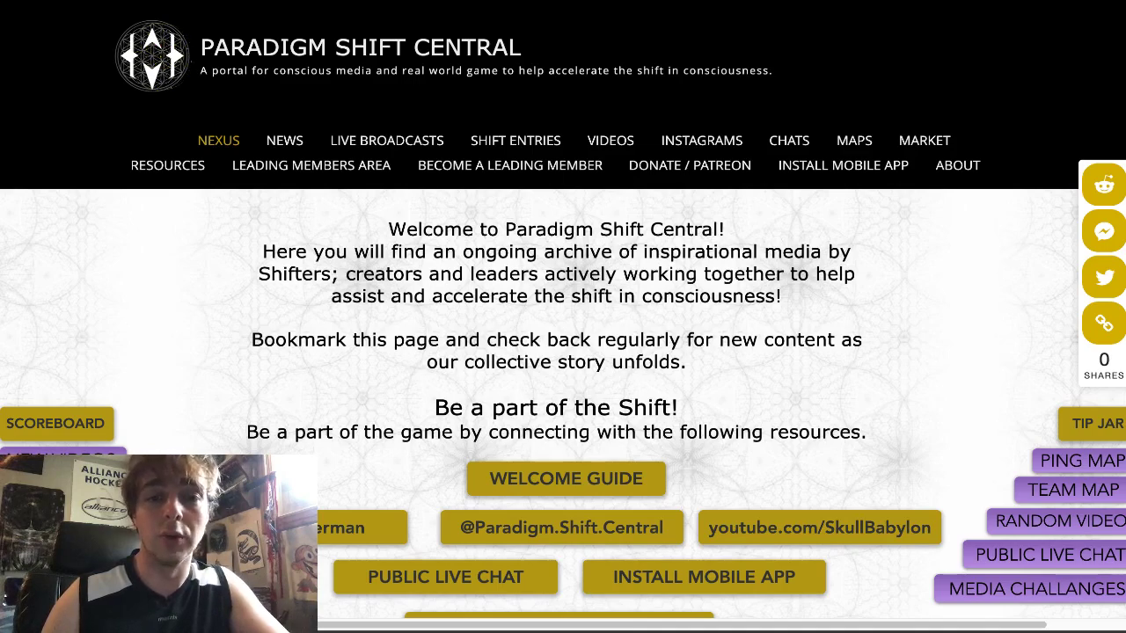
Log in to the leading members area, replacing the prefilled address with the account's e-mail.
{"action": "mouse_move", "coordinate": [312, 164]}
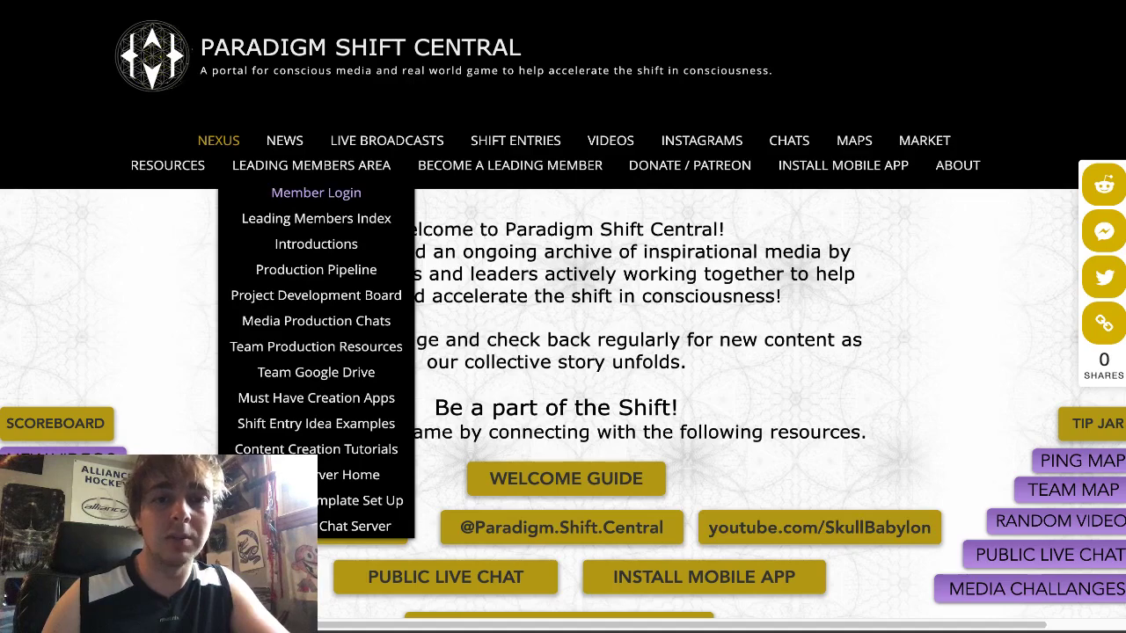
{"action": "mouse_move", "coordinate": [387, 141]}
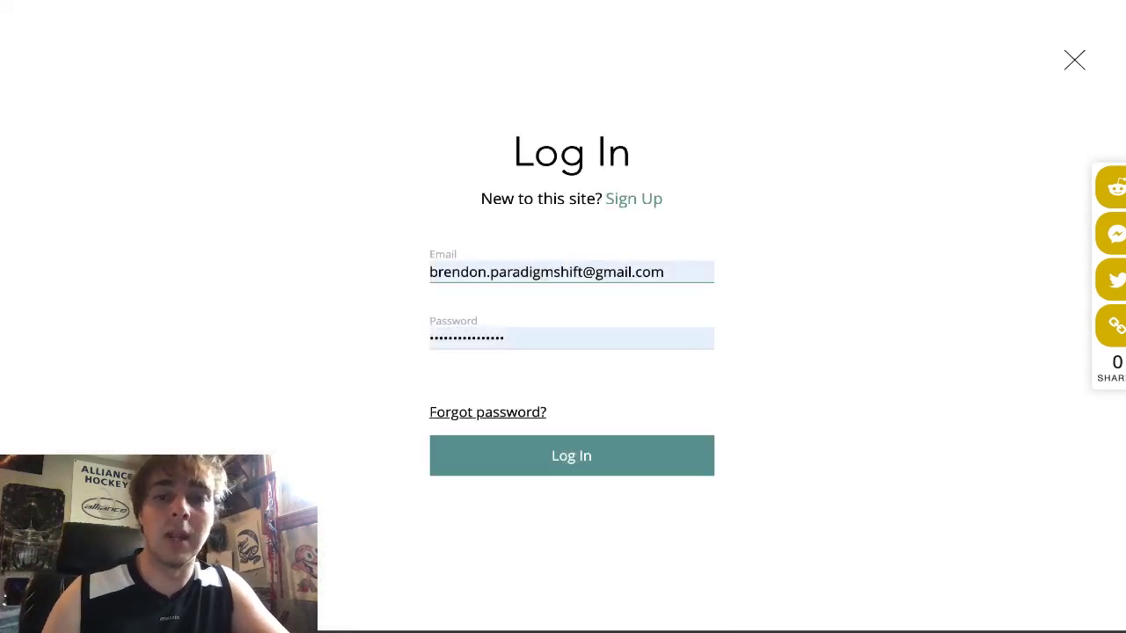
{"action": "key", "text": "ctrl+a"}
{"action": "key", "text": "ctrl+v"}
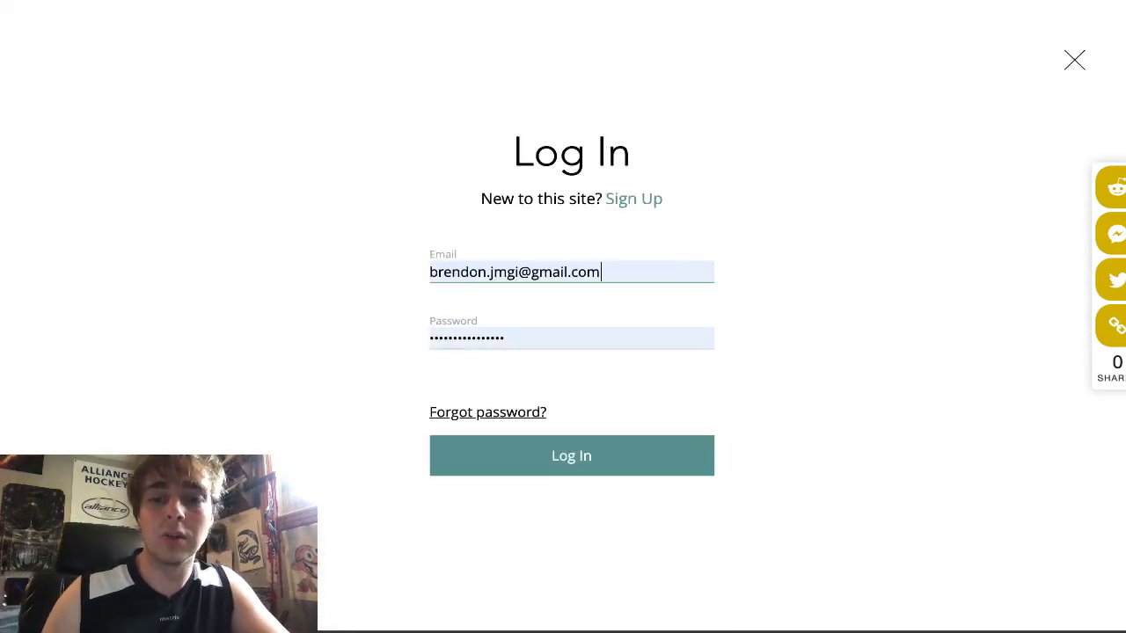
{"action": "key", "text": "Return"}
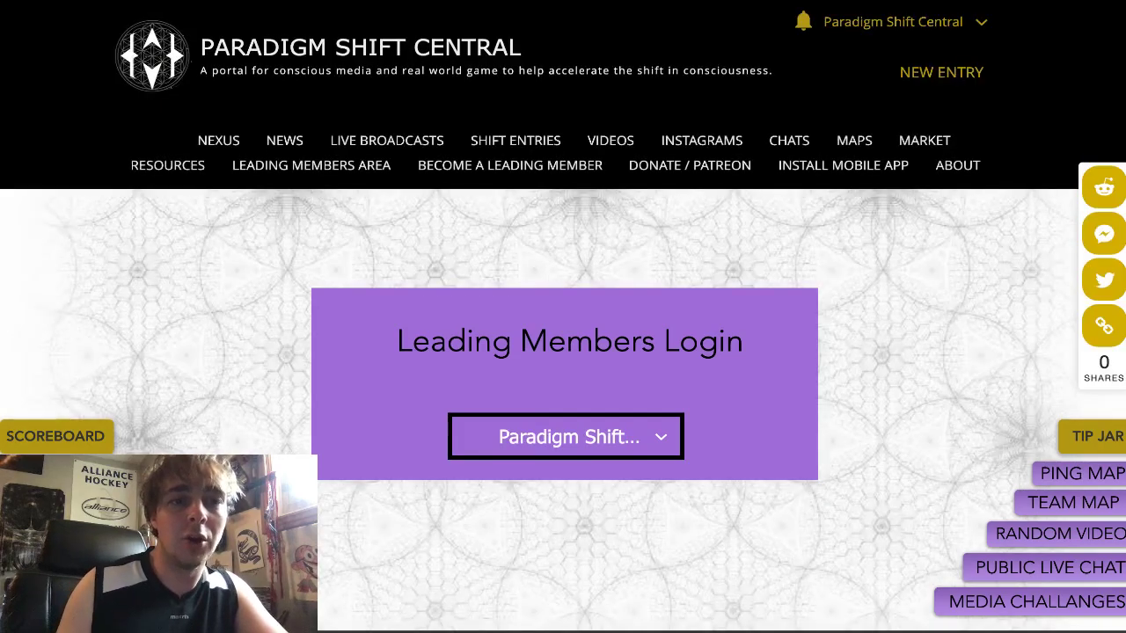
Open the logged-in member's profile page.
{"action": "mouse_move", "coordinate": [312, 165]}
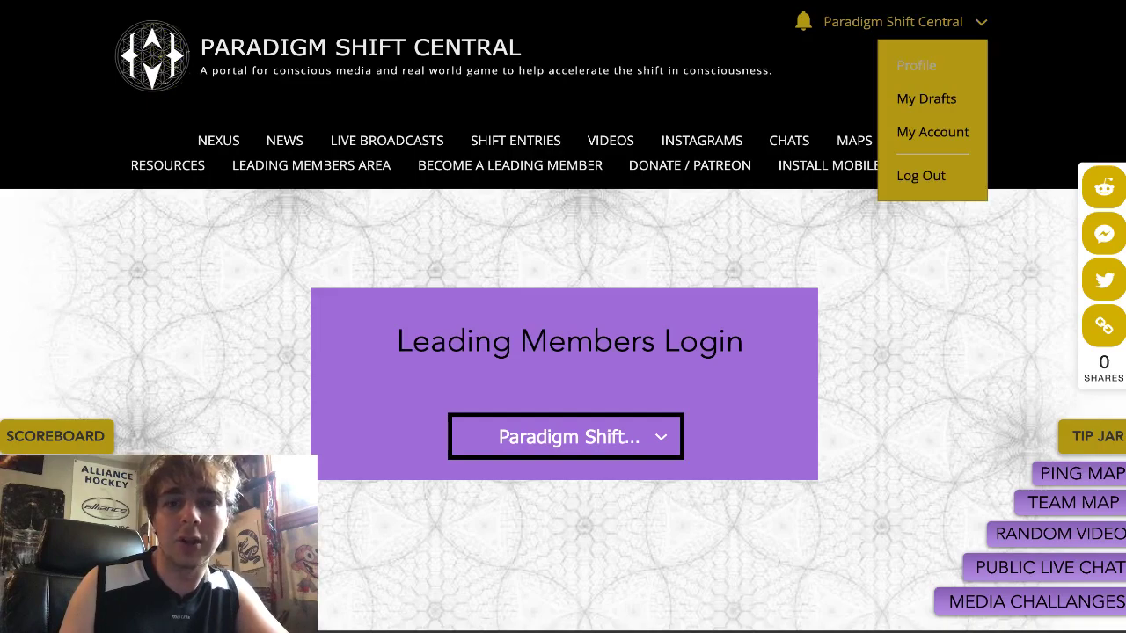
{"action": "left_click", "coordinate": [915, 65]}
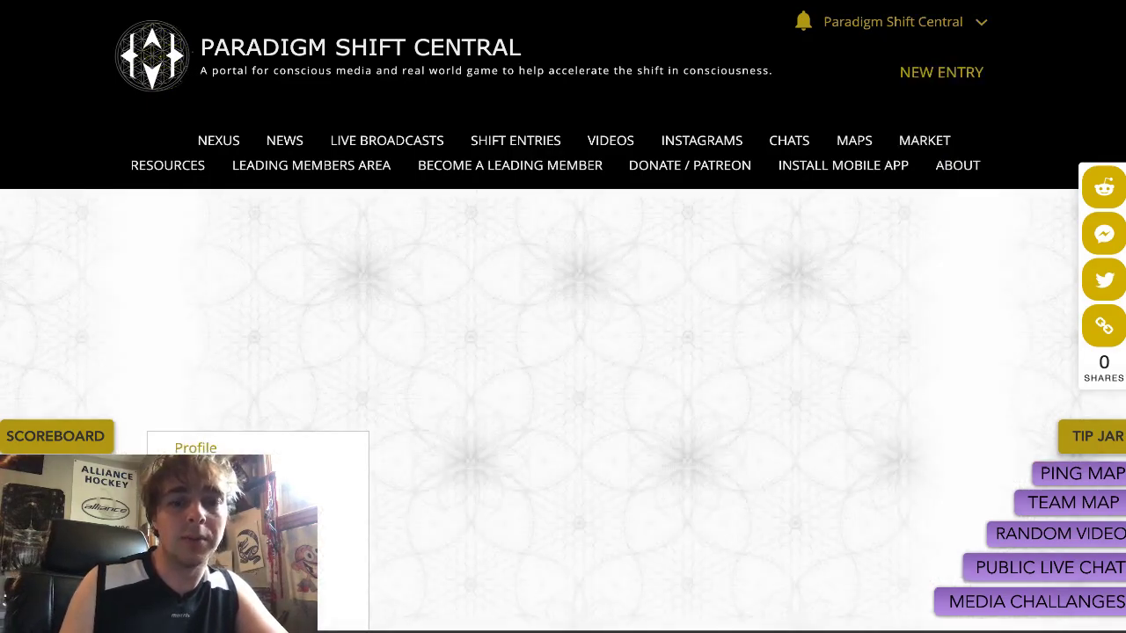
{"action": "mouse_move", "coordinate": [515, 141]}
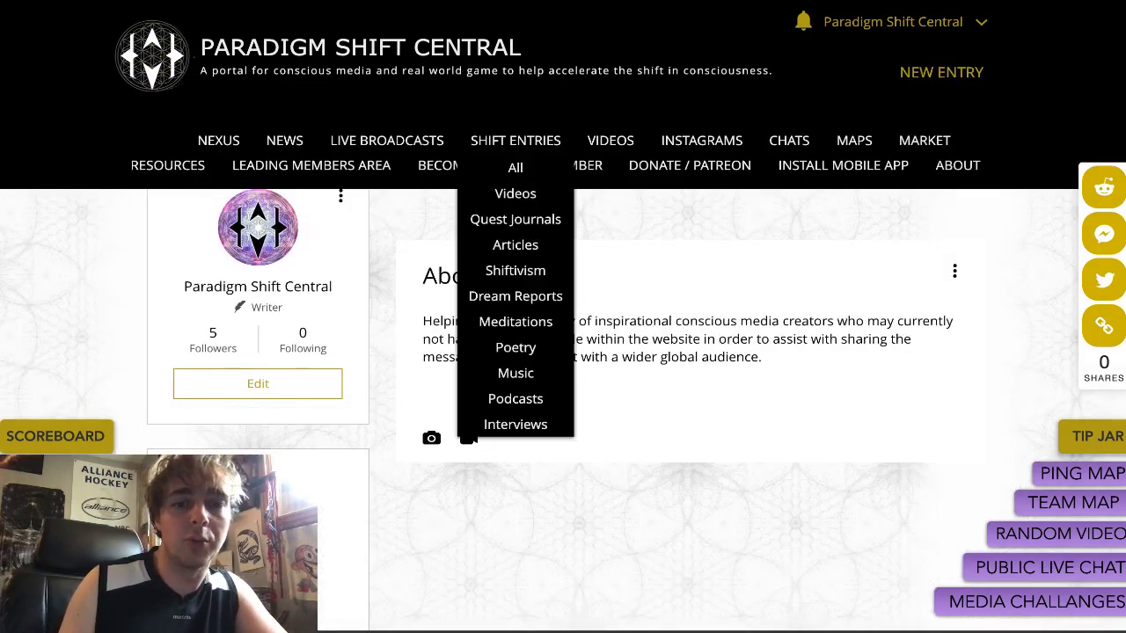
Make the member profile private and restore it to public.
{"action": "left_click", "coordinate": [341, 197]}
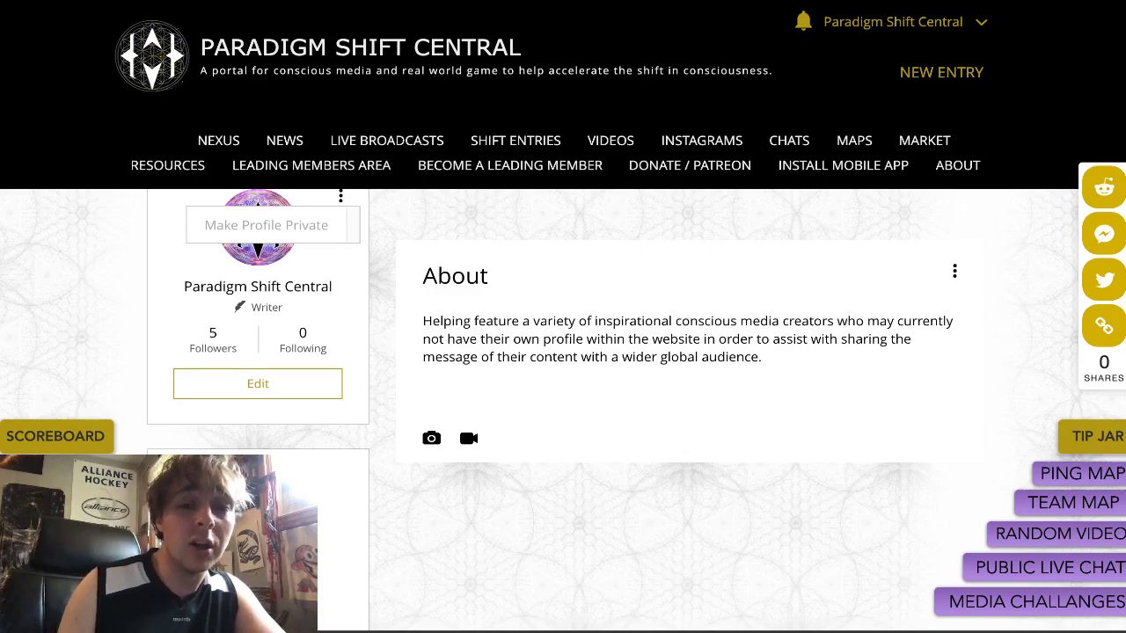
{"action": "left_click", "coordinate": [266, 225]}
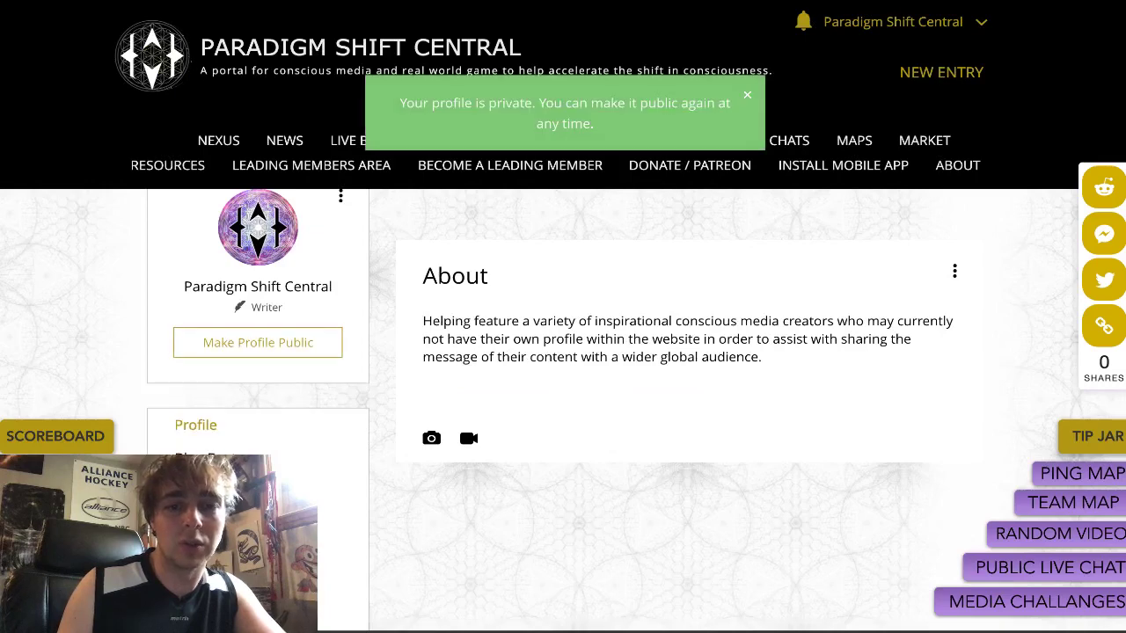
{"action": "left_click", "coordinate": [340, 196]}
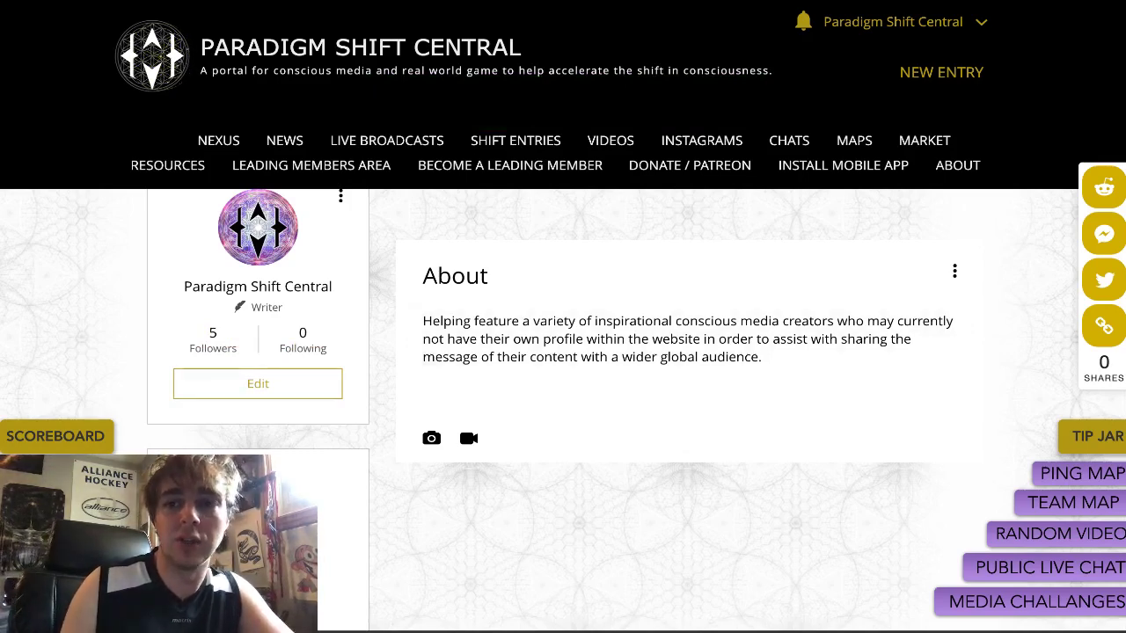
Start a new entry and look over the blank post editor, including its title, body and publishing controls.
{"action": "mouse_move", "coordinate": [924, 141]}
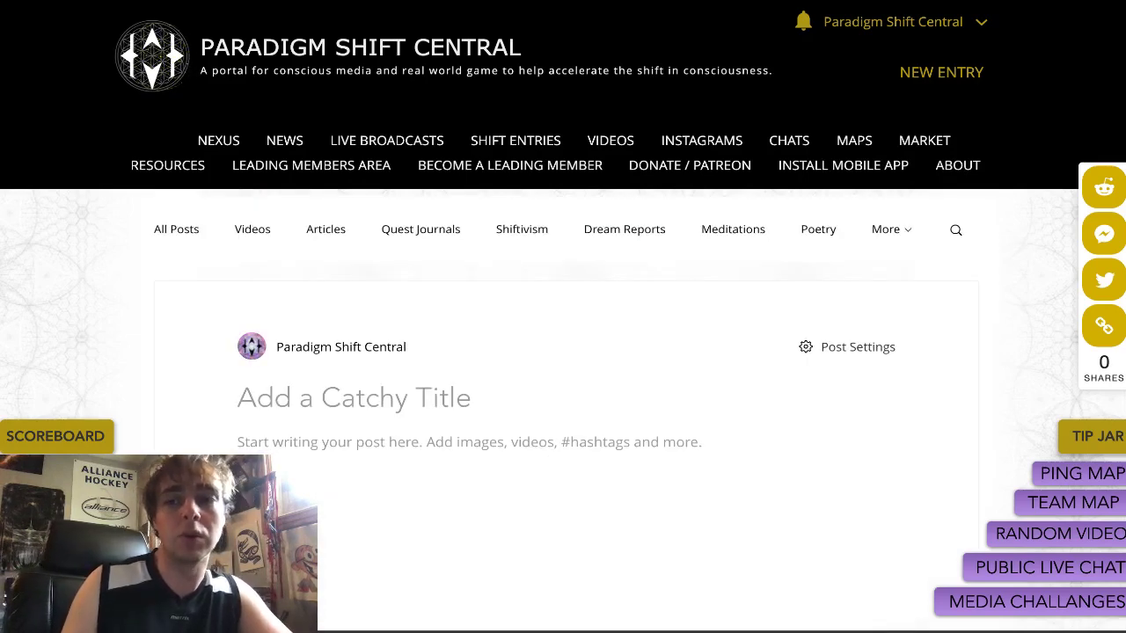
{"action": "scroll", "coordinate": [563, 316], "scroll_direction": "down", "scroll_amount": 3}
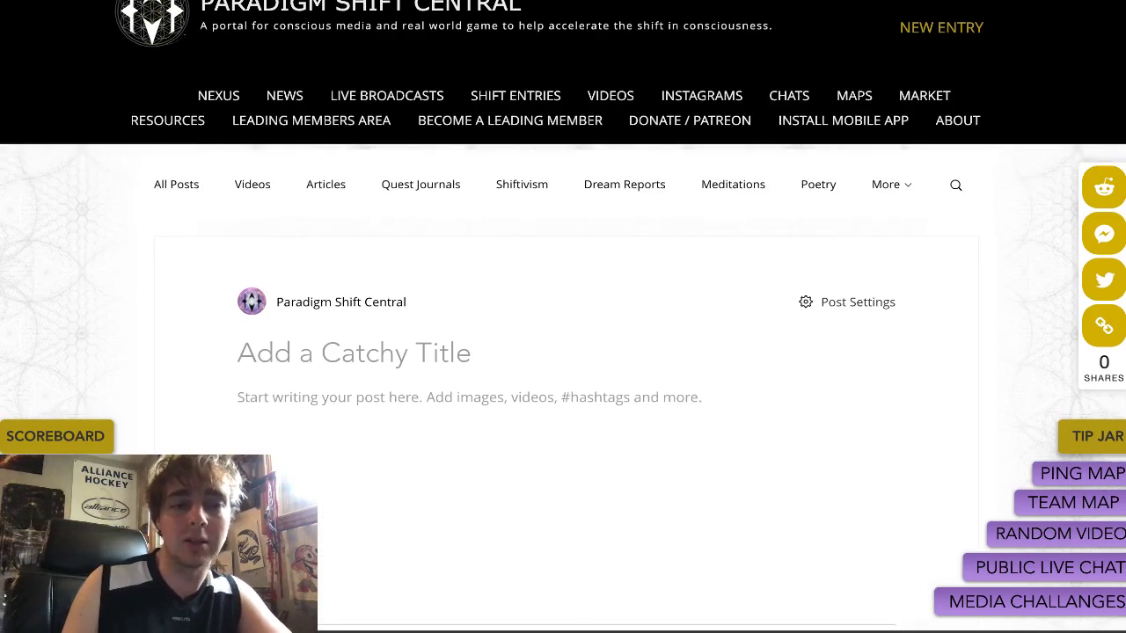
{"action": "scroll", "coordinate": [563, 316], "scroll_direction": "down", "scroll_amount": 1}
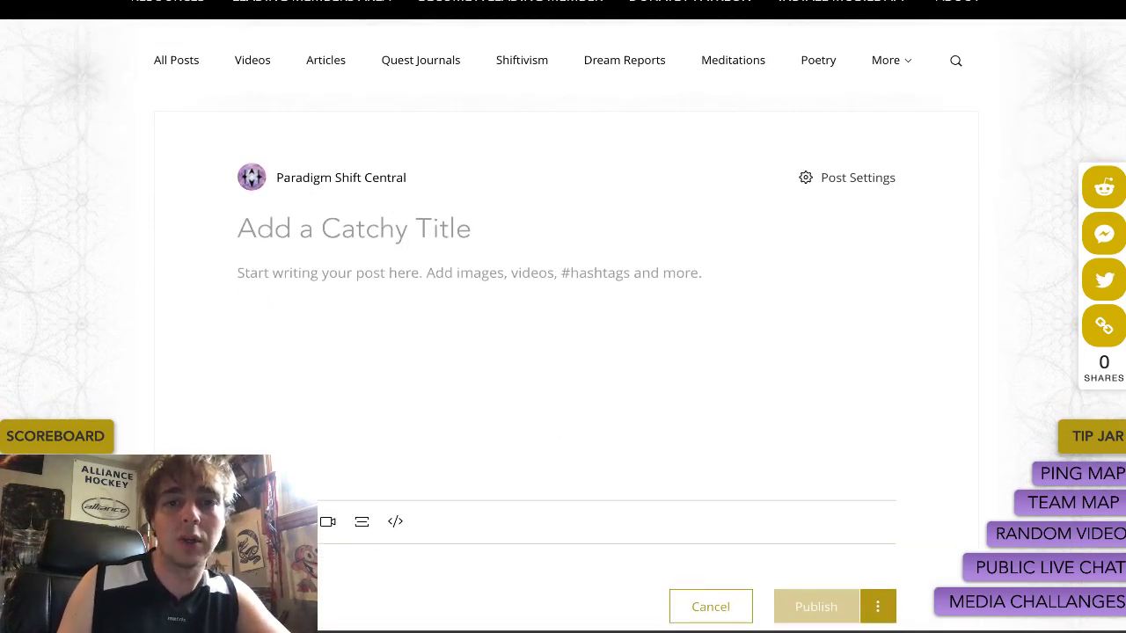
{"action": "scroll", "coordinate": [563, 317], "scroll_direction": "down", "scroll_amount": 1}
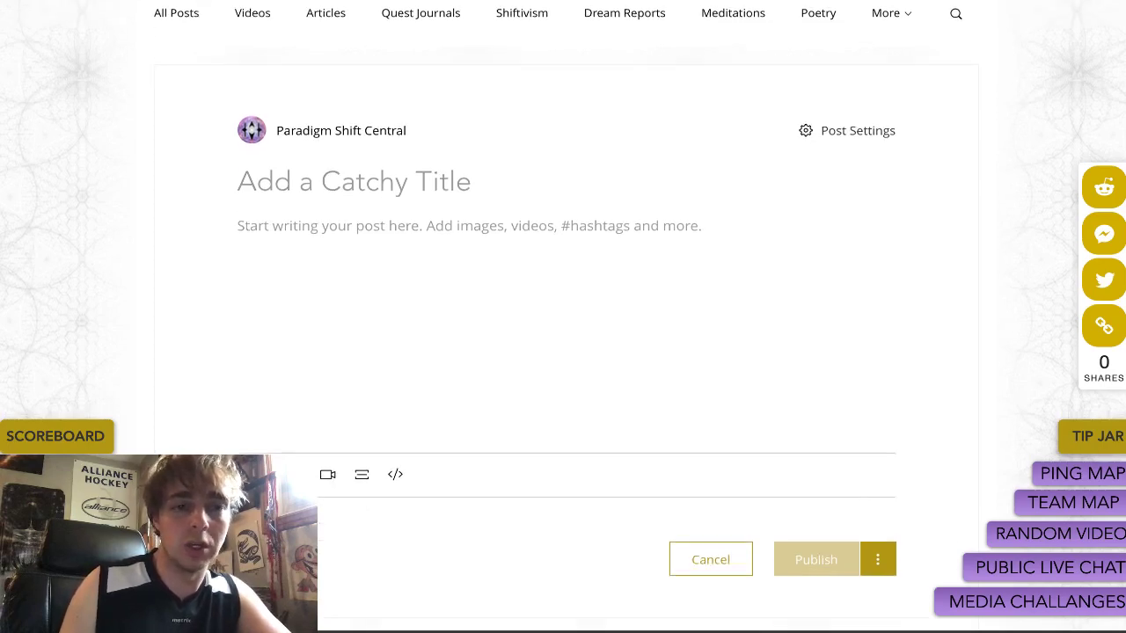
{"action": "scroll", "coordinate": [563, 316], "scroll_direction": "up", "scroll_amount": 1}
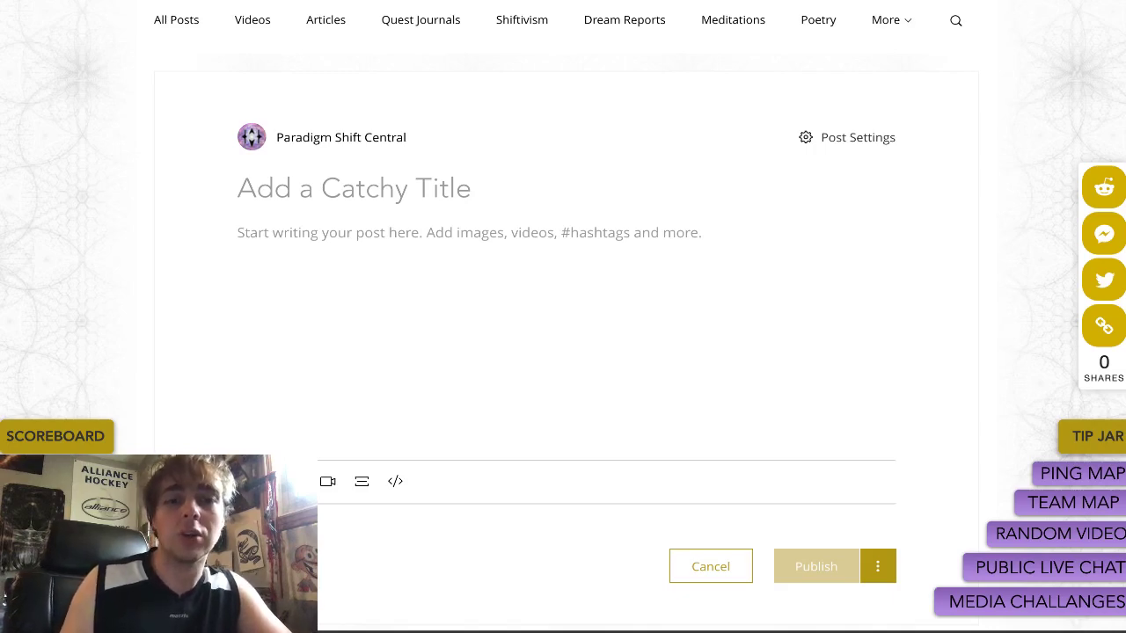
Copy the share link of the YouTube video "Dream Log - UFO and Reptilian Humanoid Contact!" and embed the video in the post body.
{"action": "left_click", "coordinate": [237, 232]}
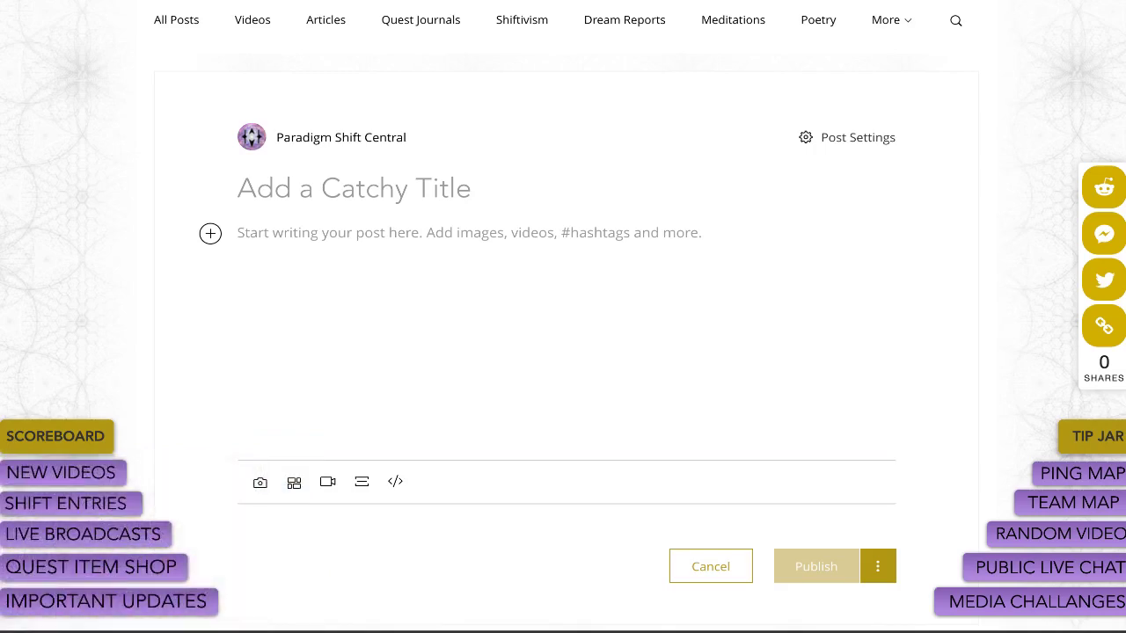
{"action": "left_click", "coordinate": [239, 233]}
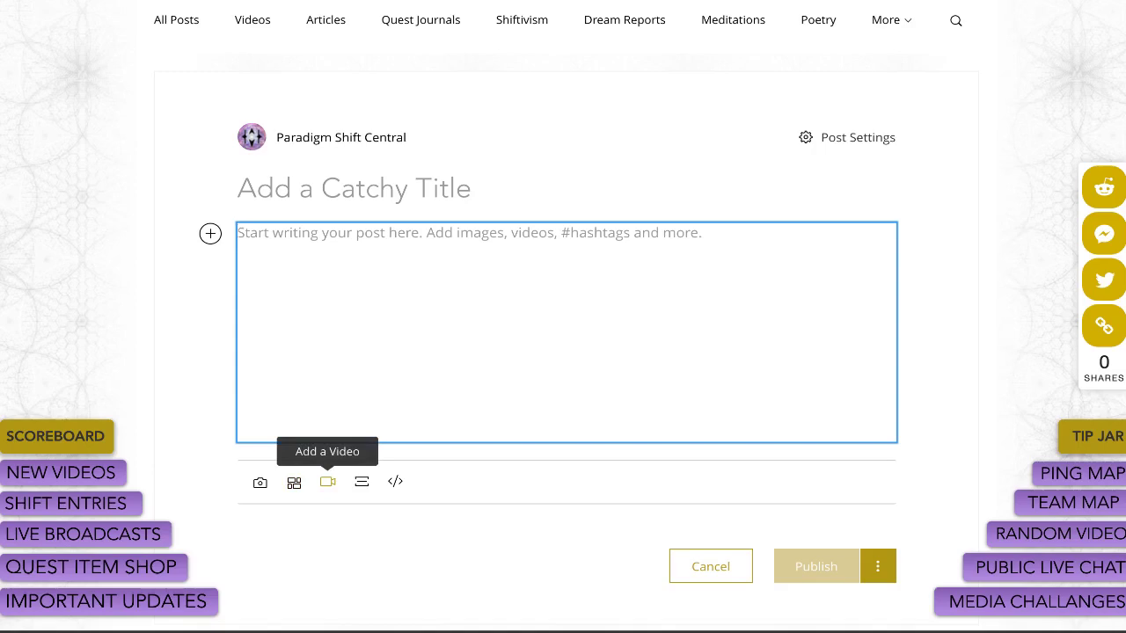
{"action": "left_click", "coordinate": [327, 482]}
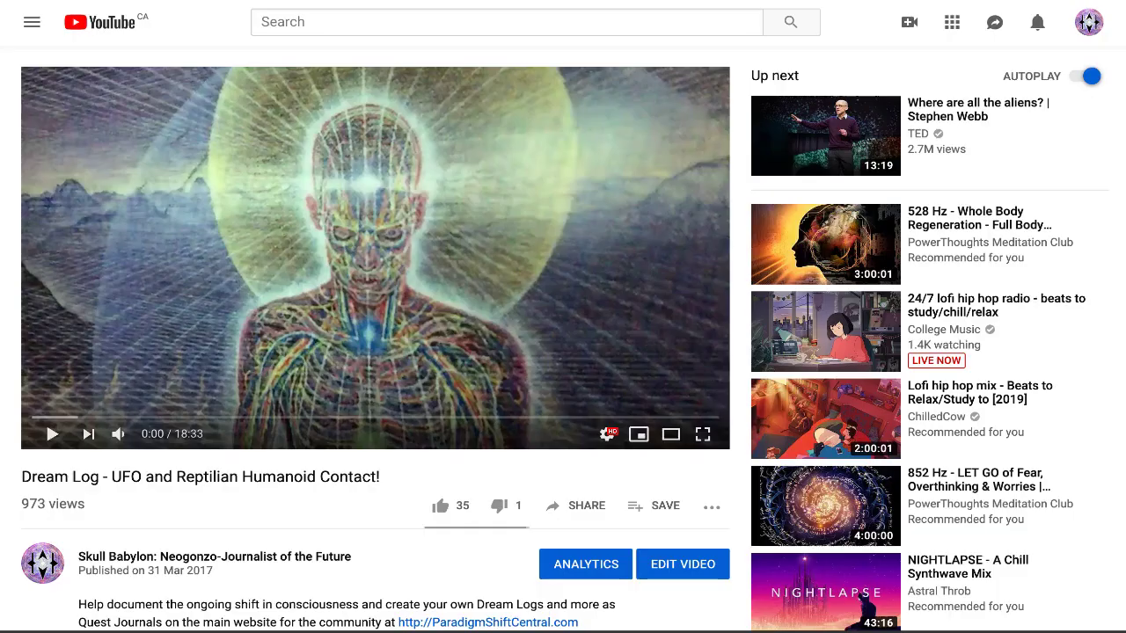
{"action": "scroll", "coordinate": [563, 334], "scroll_direction": "down", "scroll_amount": 1}
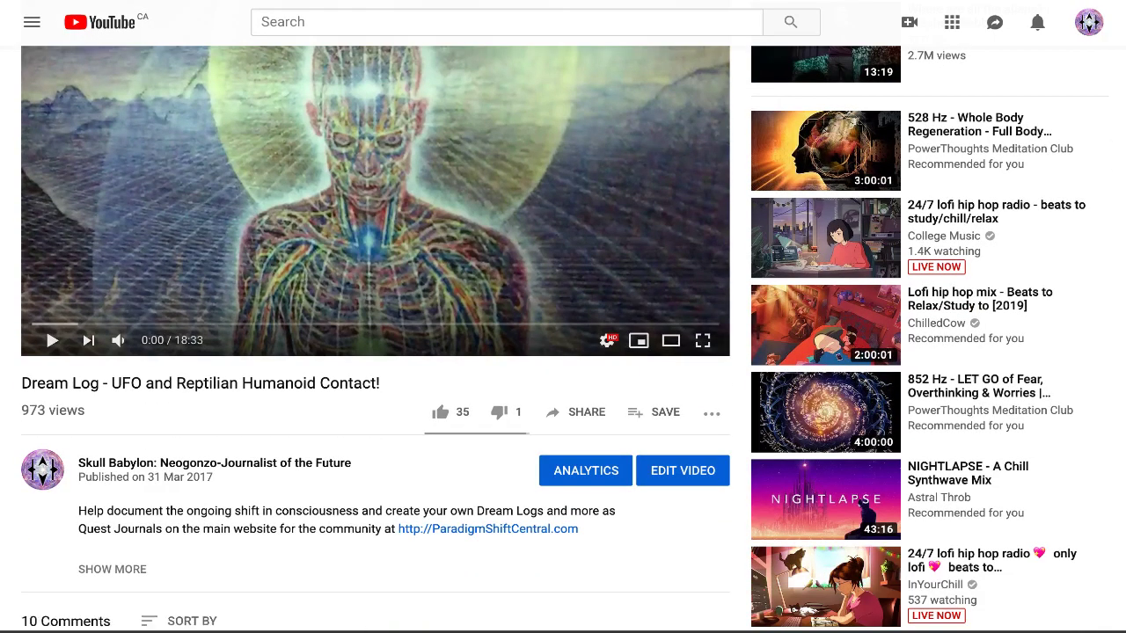
{"action": "left_click", "coordinate": [573, 412]}
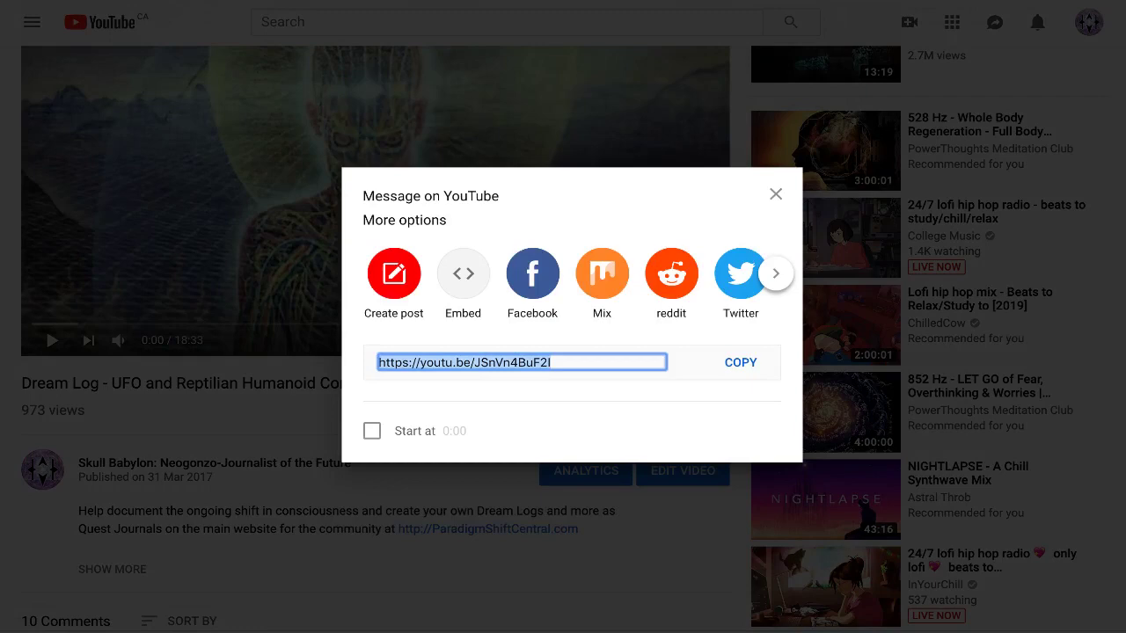
{"action": "key", "text": "Escape"}
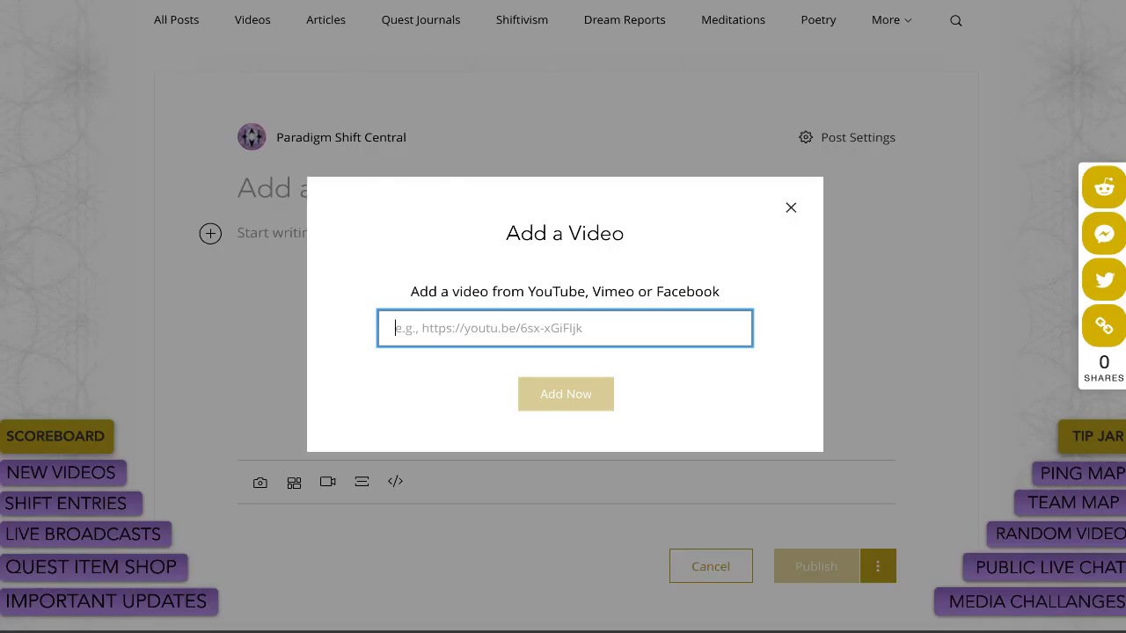
{"action": "key", "text": "ctrl+v"}
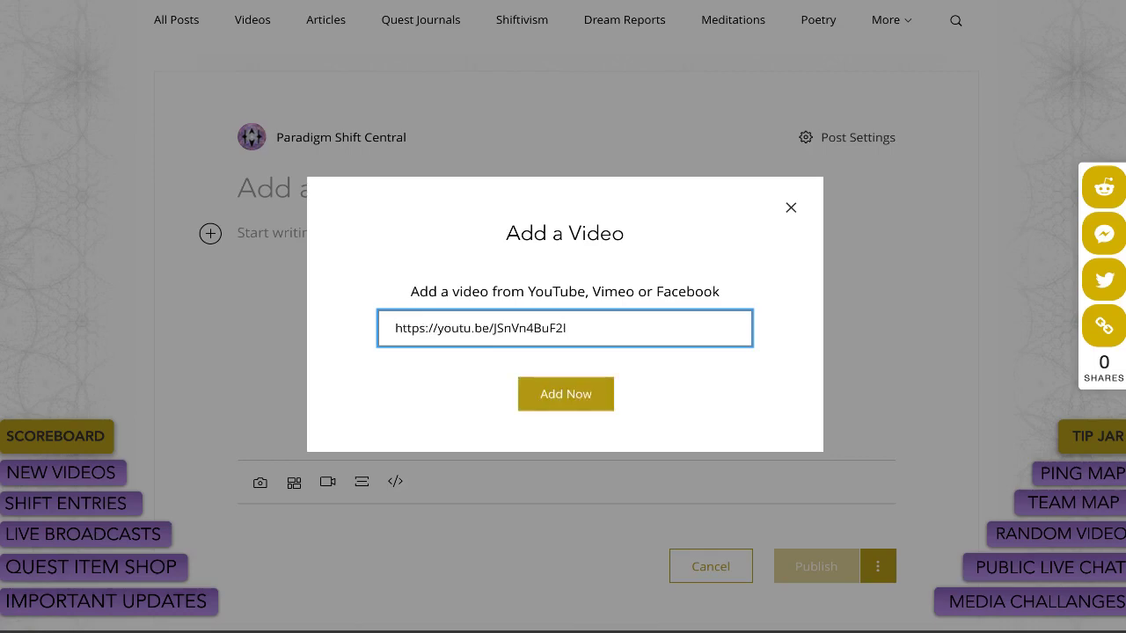
{"action": "key", "text": "Return"}
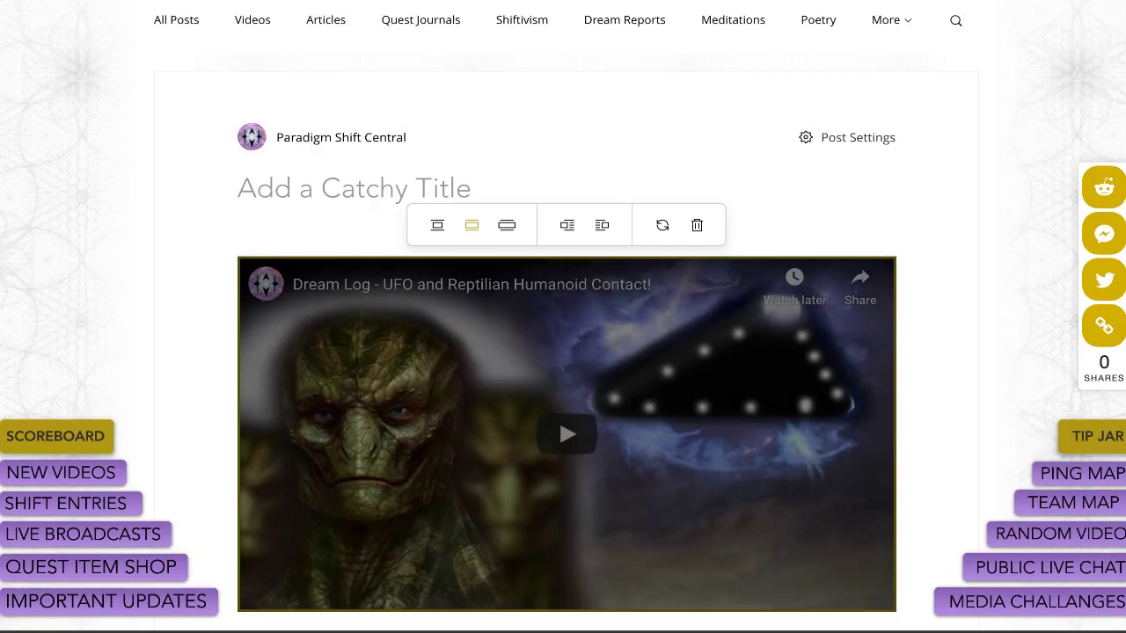
Look over the draft with its embedded video and check the recent Shifter Entries for an example post.
{"action": "scroll", "coordinate": [567, 351], "scroll_direction": "down", "scroll_amount": 4}
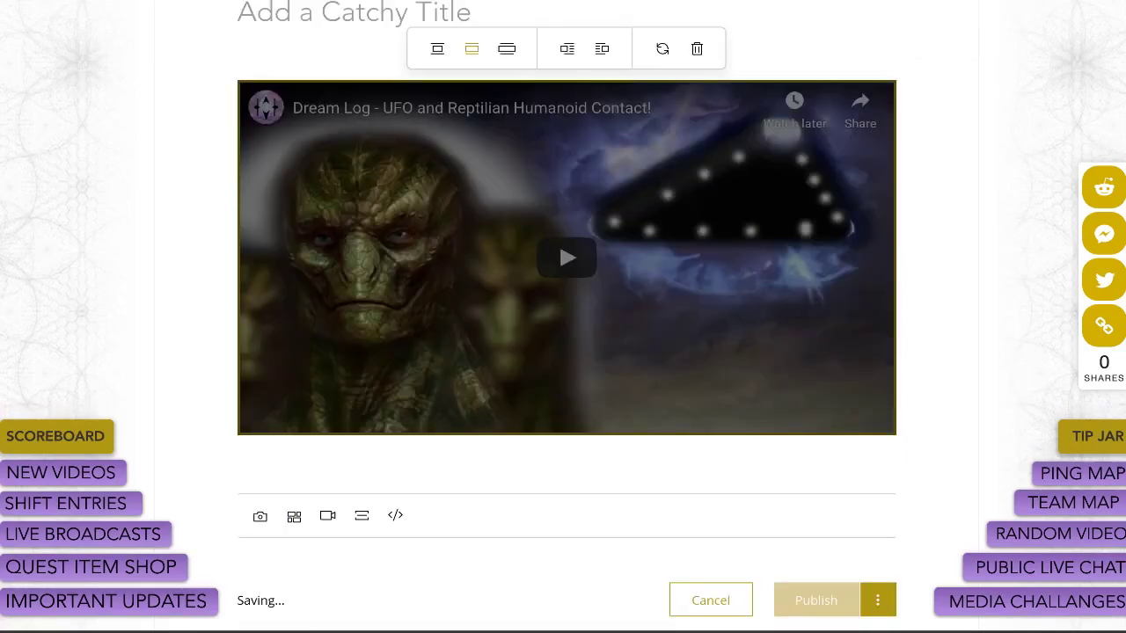
{"action": "scroll", "coordinate": [567, 352], "scroll_direction": "up", "scroll_amount": 4}
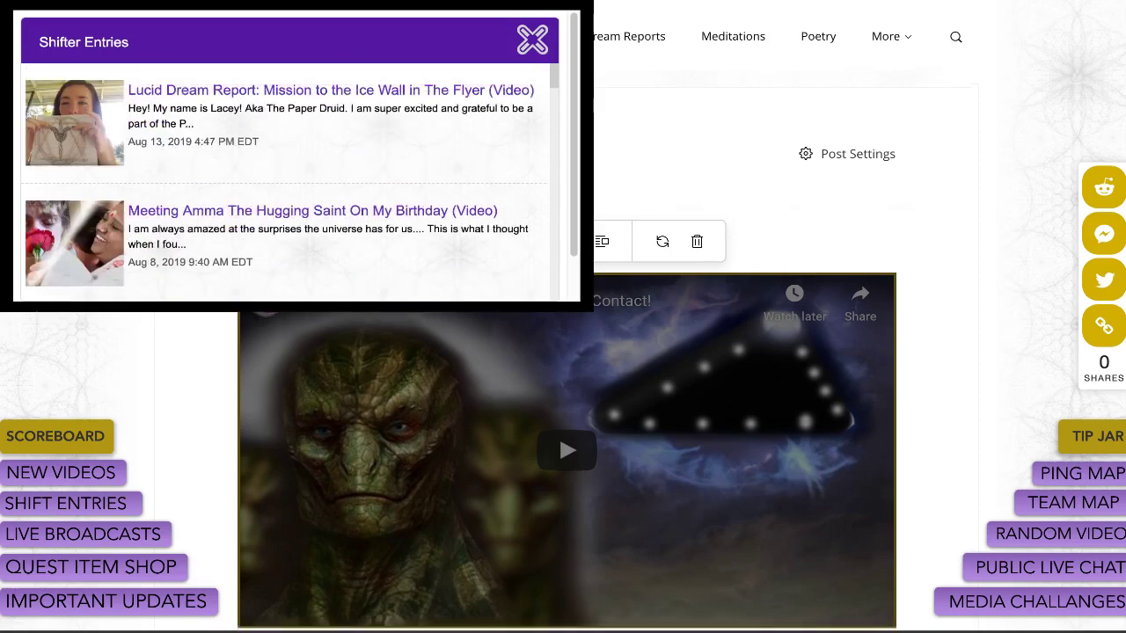
{"action": "scroll", "coordinate": [567, 427], "scroll_direction": "up", "scroll_amount": 2}
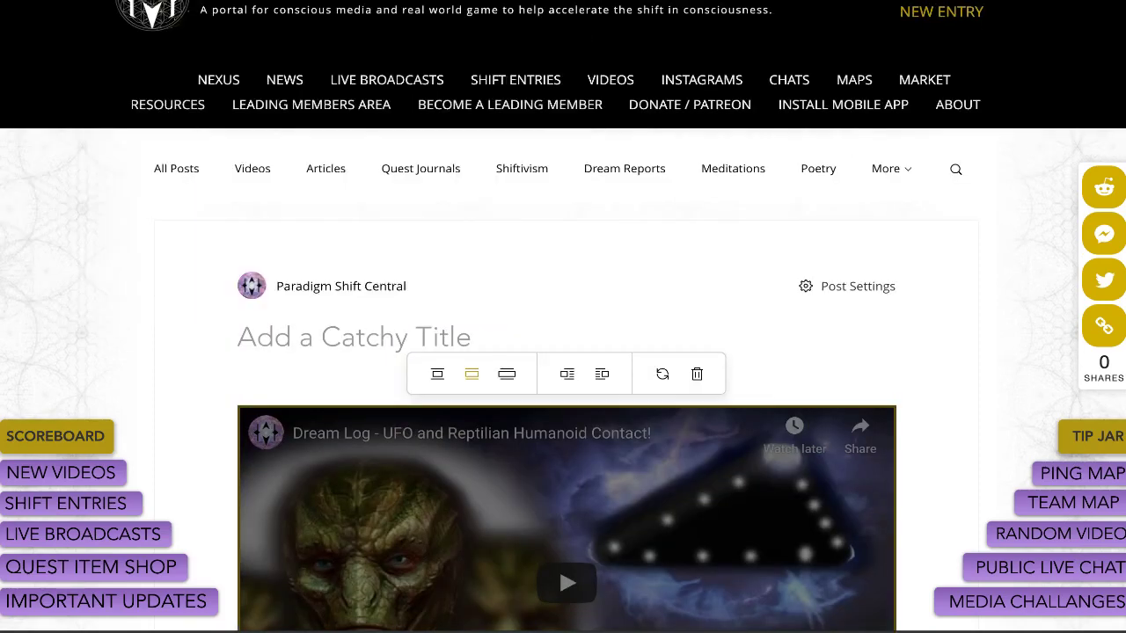
{"action": "mouse_move", "coordinate": [387, 79]}
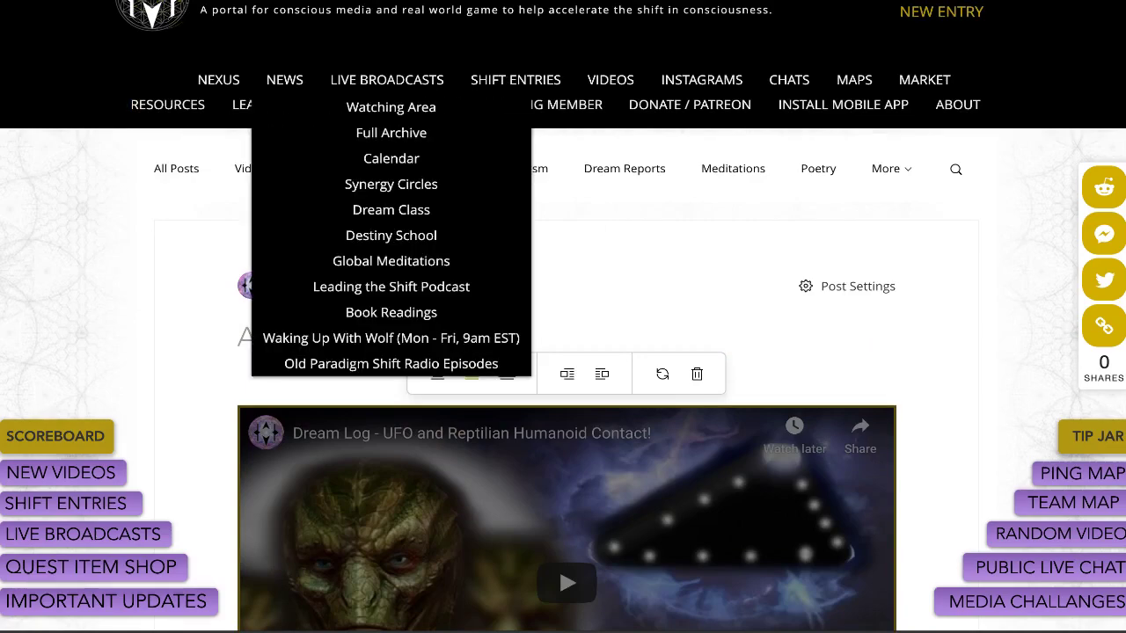
{"action": "scroll", "coordinate": [559, 567], "scroll_direction": "up", "scroll_amount": 1}
{"action": "scroll", "coordinate": [559, 566], "scroll_direction": "down", "scroll_amount": 7}
{"action": "scroll", "coordinate": [558, 352], "scroll_direction": "up", "scroll_amount": 2}
{"action": "scroll", "coordinate": [559, 188], "scroll_direction": "up", "scroll_amount": 3}
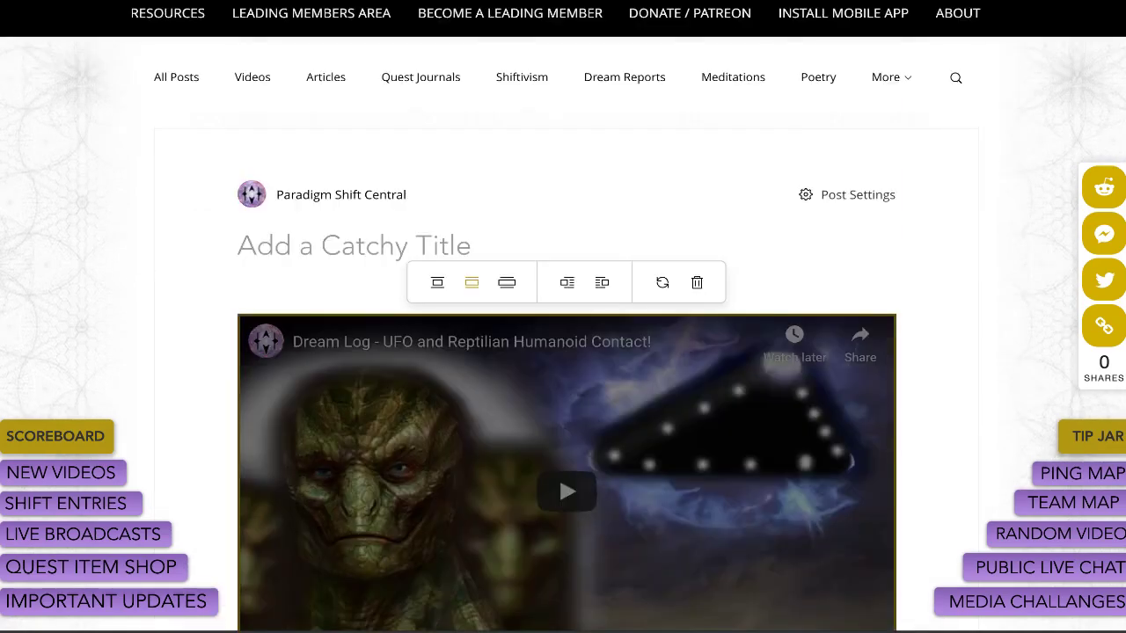
Examine how the post "Lucid Dream Report: Mission to the Ice Wall in The Flyer (Video)" arranges its introduction, image, story text and embedded video.
{"action": "scroll", "coordinate": [558, 300], "scroll_direction": "down", "scroll_amount": 2}
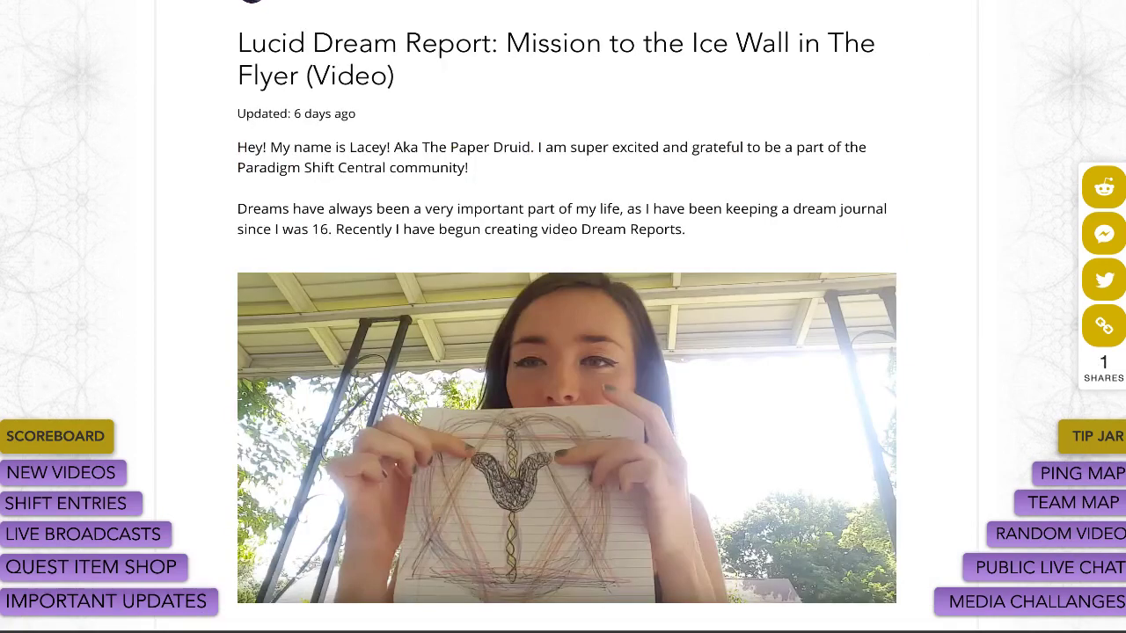
{"action": "scroll", "coordinate": [568, 317], "scroll_direction": "up", "scroll_amount": 1}
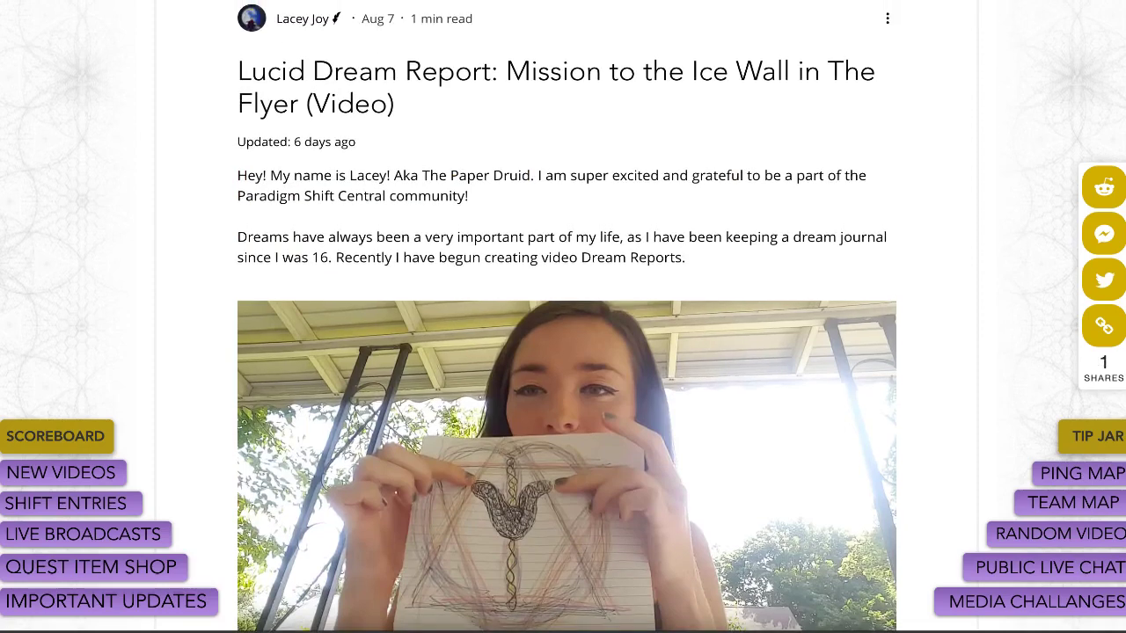
{"action": "scroll", "coordinate": [568, 317], "scroll_direction": "down", "scroll_amount": 1}
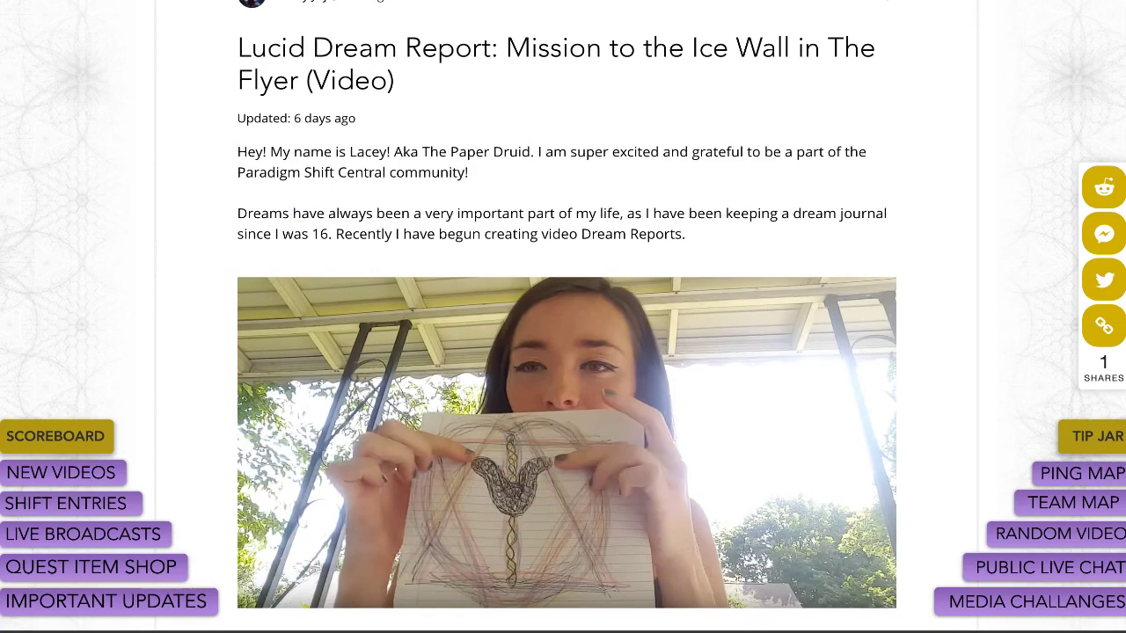
{"action": "scroll", "coordinate": [567, 316], "scroll_direction": "down", "scroll_amount": 4}
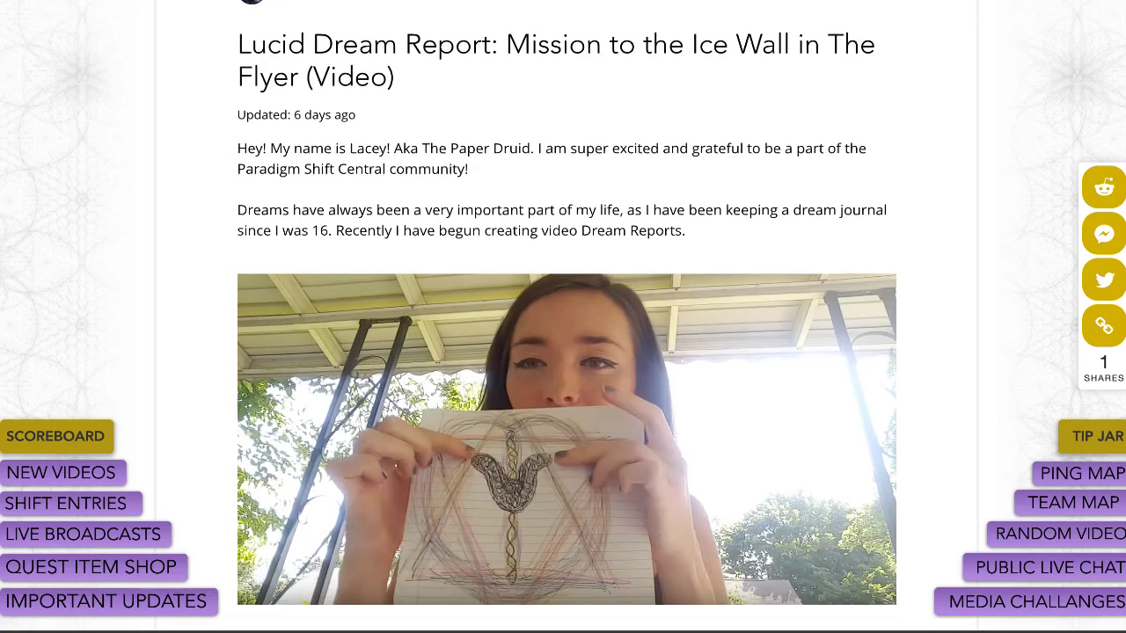
{"action": "scroll", "coordinate": [568, 317], "scroll_direction": "up", "scroll_amount": 3}
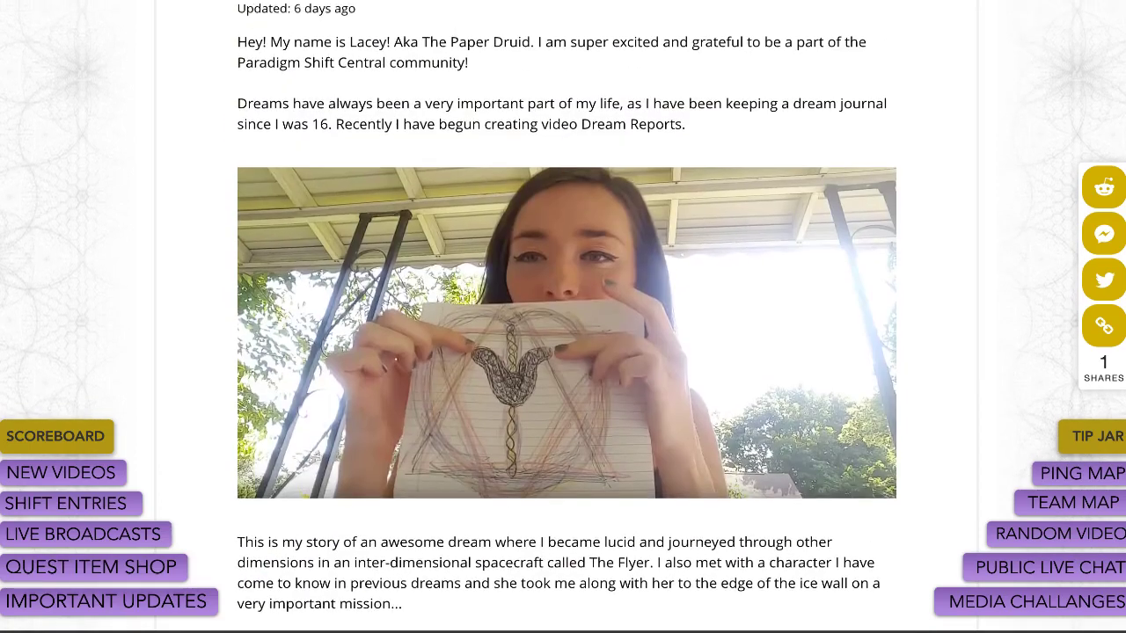
{"action": "left_click_drag", "start_coordinate": [237, 41], "coordinate": [471, 62]}
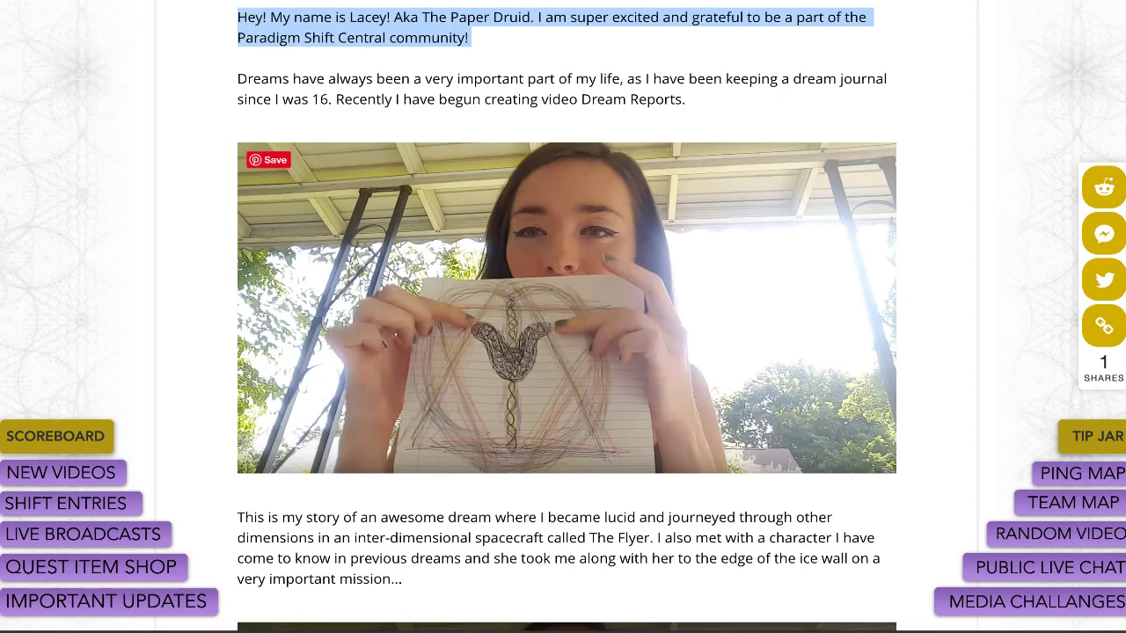
{"action": "scroll", "coordinate": [562, 316], "scroll_direction": "down", "scroll_amount": 1}
{"action": "scroll", "coordinate": [566, 317], "scroll_direction": "down", "scroll_amount": 4}
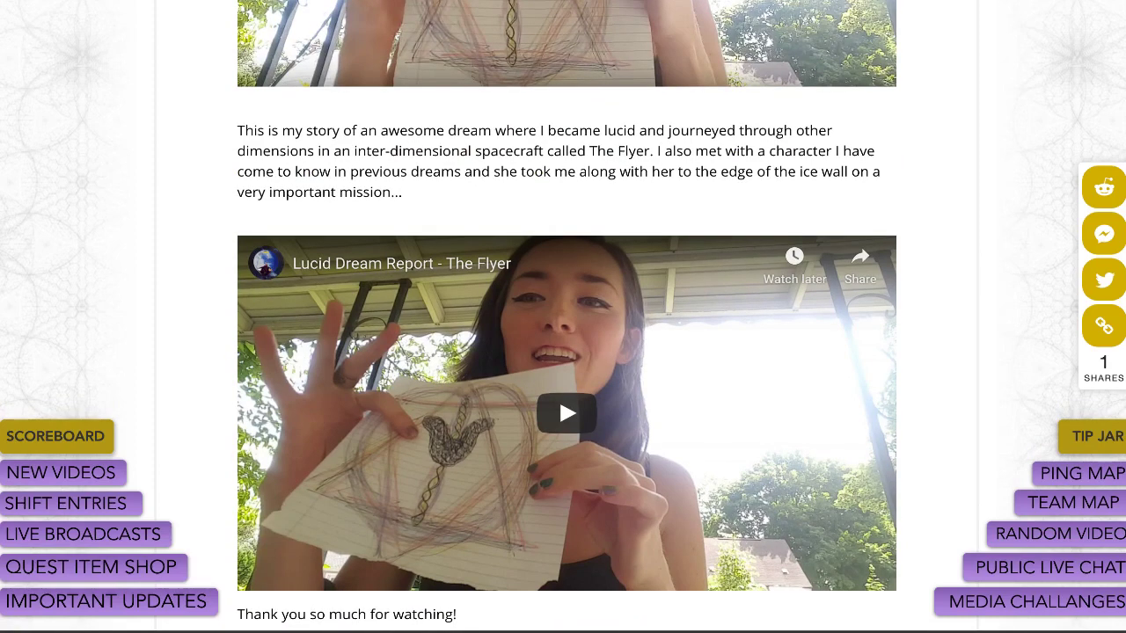
Review the example post from its introduction down to the closing thanks, social media links, sign-off and category tags.
{"action": "scroll", "coordinate": [558, 398], "scroll_direction": "down", "scroll_amount": 1}
{"action": "scroll", "coordinate": [559, 397], "scroll_direction": "up", "scroll_amount": 10}
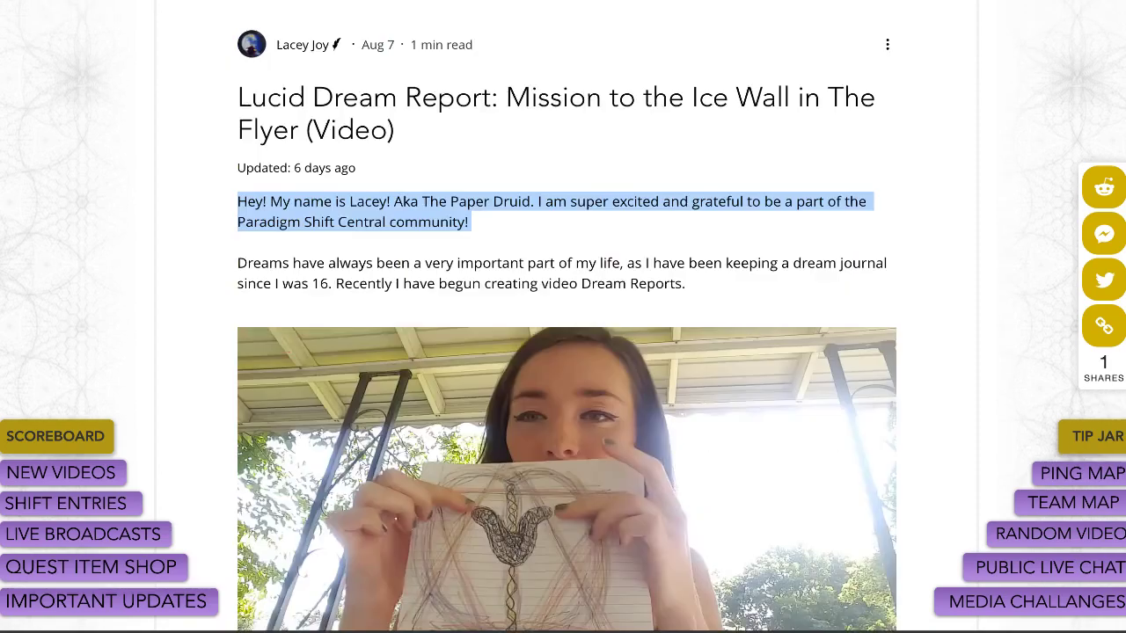
{"action": "scroll", "coordinate": [566, 351], "scroll_direction": "down", "scroll_amount": 4}
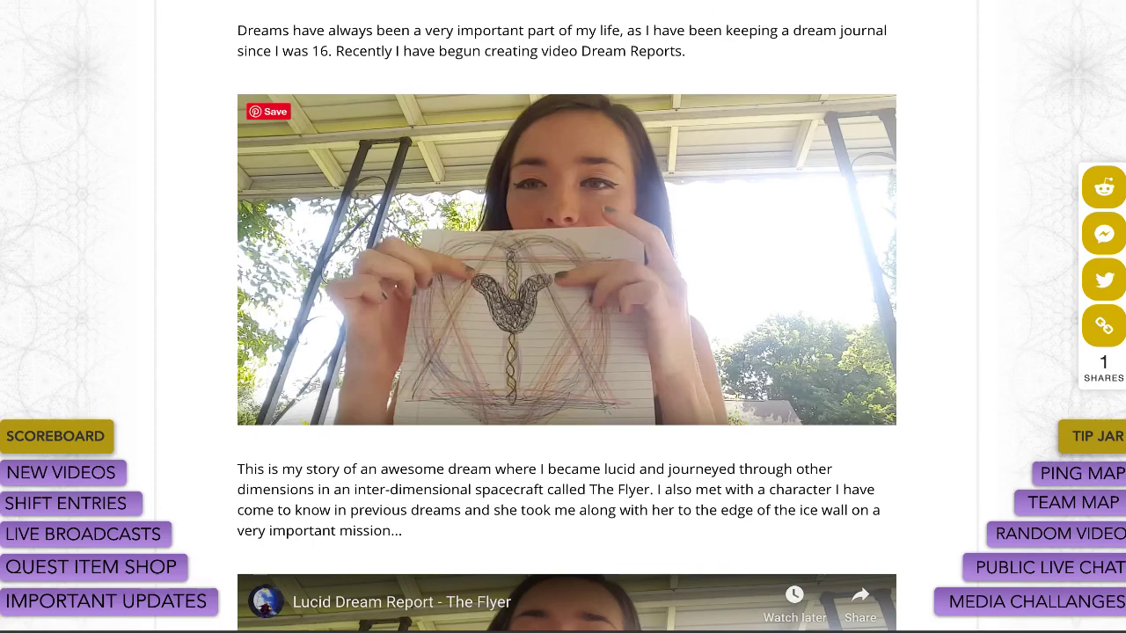
{"action": "scroll", "coordinate": [559, 402], "scroll_direction": "down", "scroll_amount": 7}
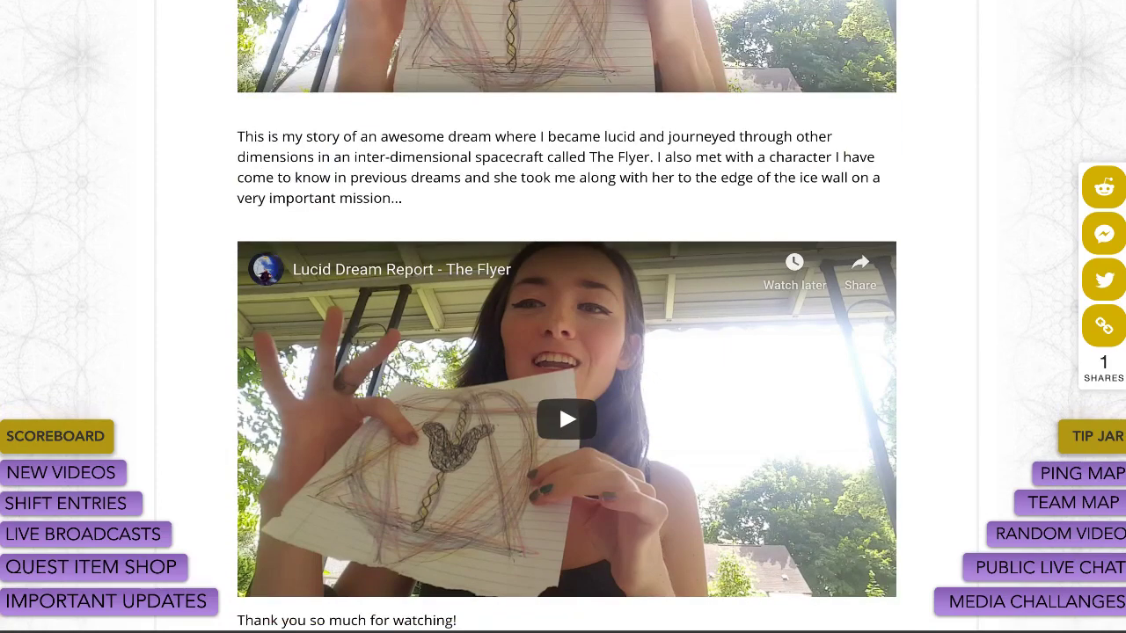
{"action": "scroll", "coordinate": [558, 403], "scroll_direction": "down", "scroll_amount": 3}
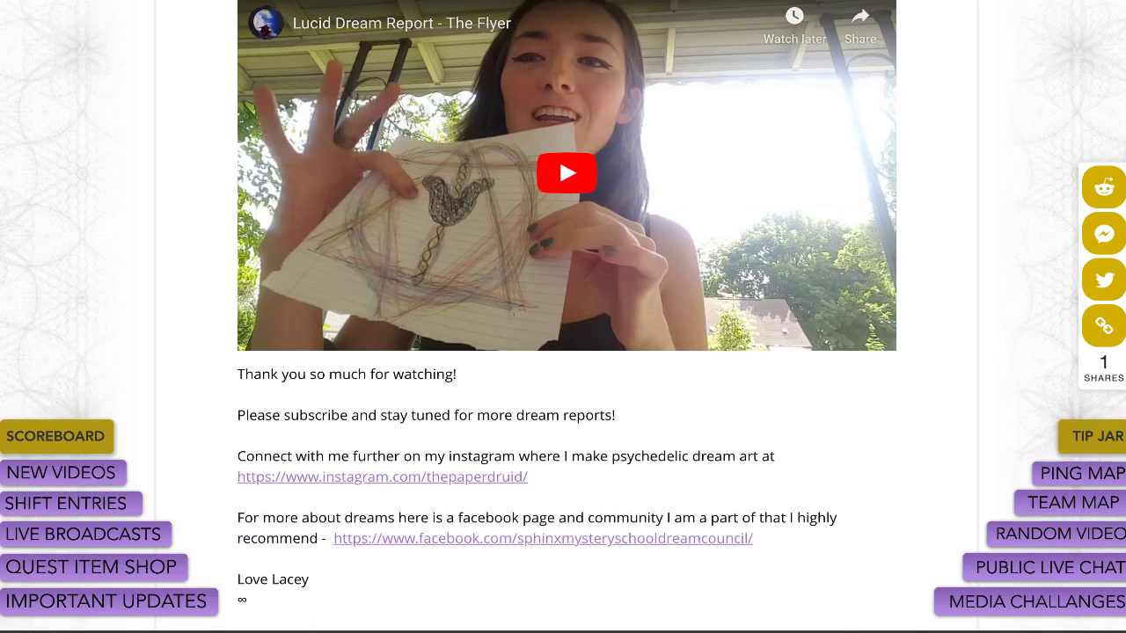
{"action": "scroll", "coordinate": [559, 403], "scroll_direction": "down", "scroll_amount": 1}
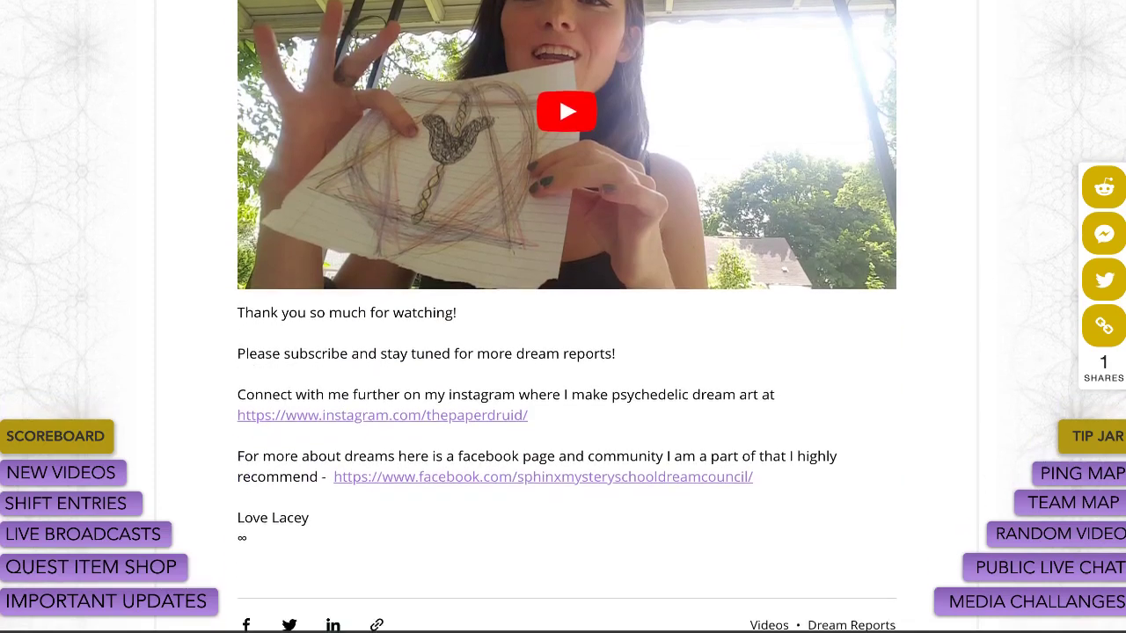
{"action": "scroll", "coordinate": [559, 403], "scroll_direction": "down", "scroll_amount": 1}
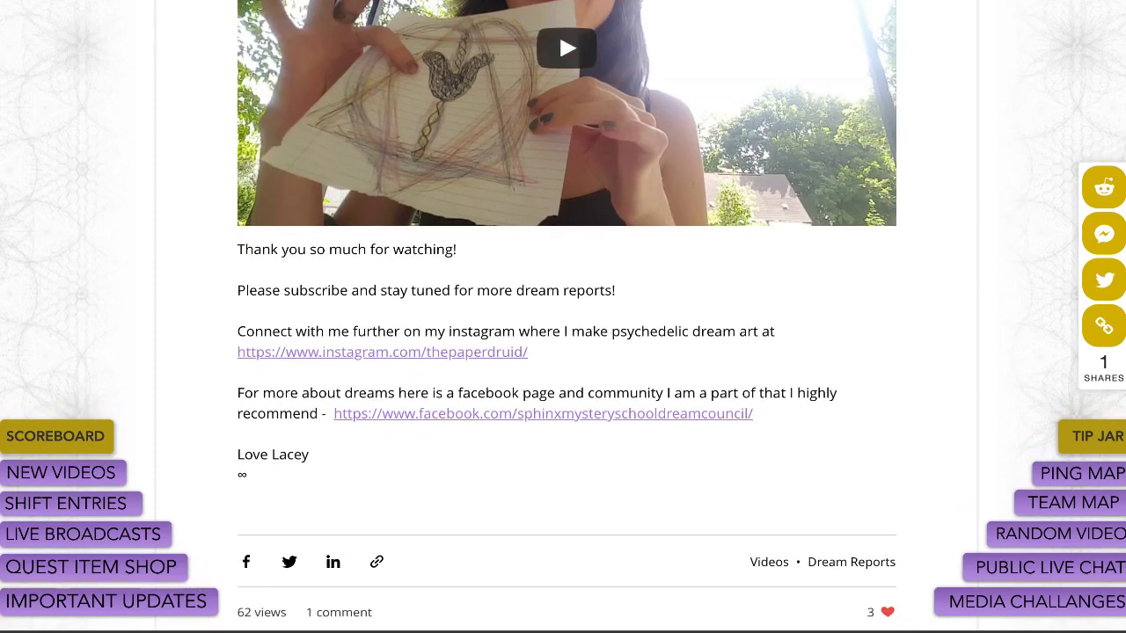
{"action": "left_click_drag", "start_coordinate": [238, 249], "coordinate": [309, 453]}
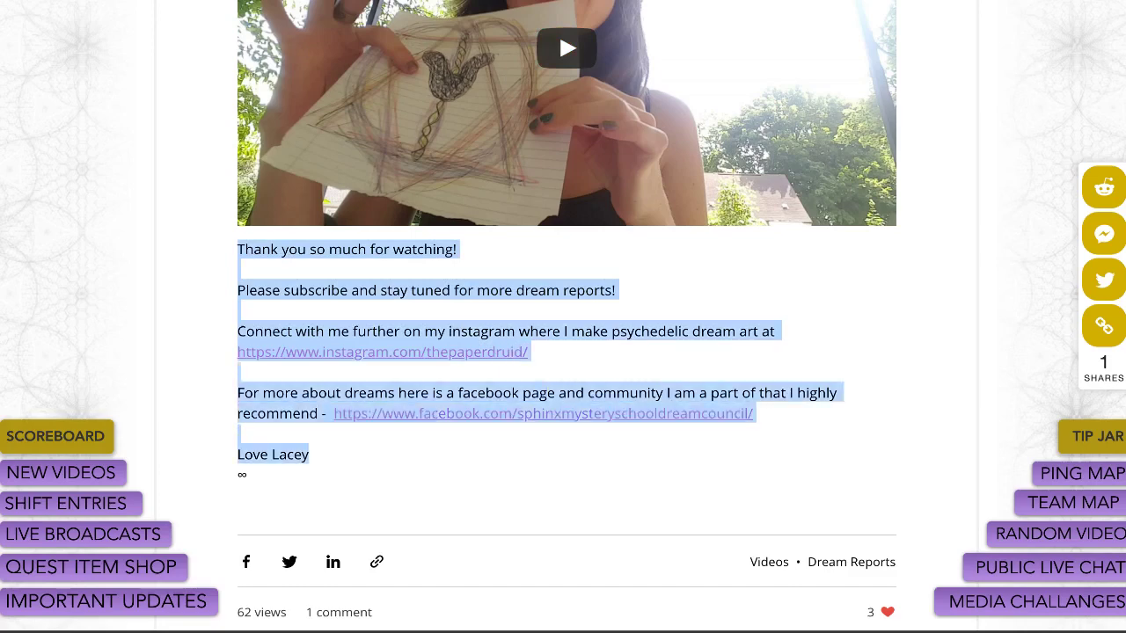
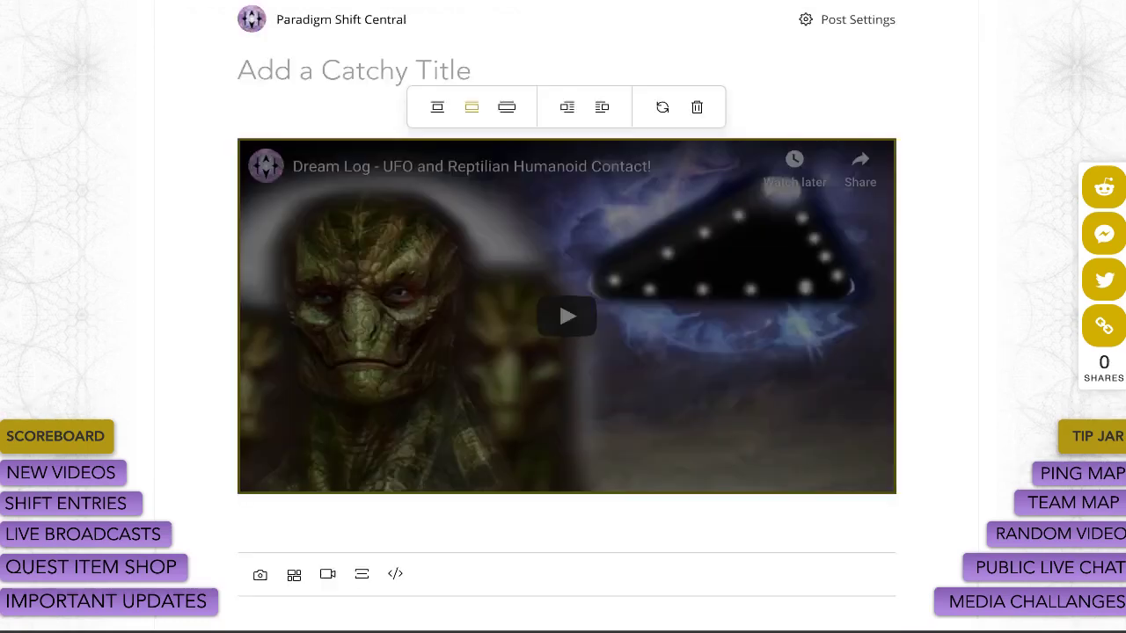
Add blank space above the embedded "Dream Log - UFO and Reptilian Humanoid Contact!" video in the draft body.
{"action": "scroll", "coordinate": [559, 300], "scroll_direction": "up", "scroll_amount": 2}
{"action": "left_click", "coordinate": [238, 218]}
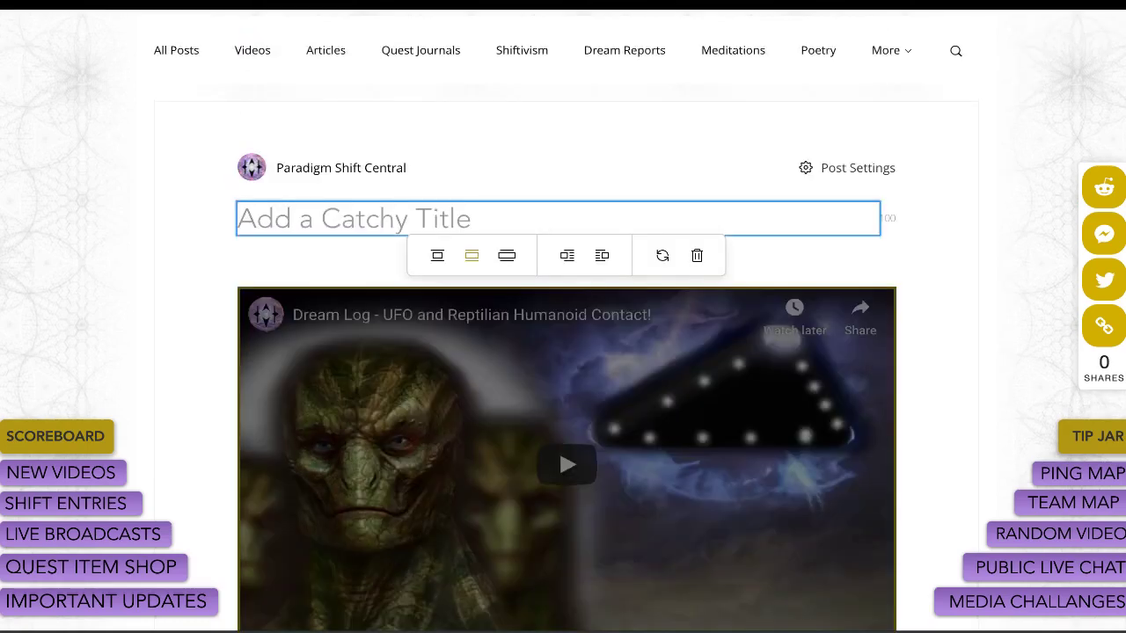
{"action": "left_click", "coordinate": [558, 313]}
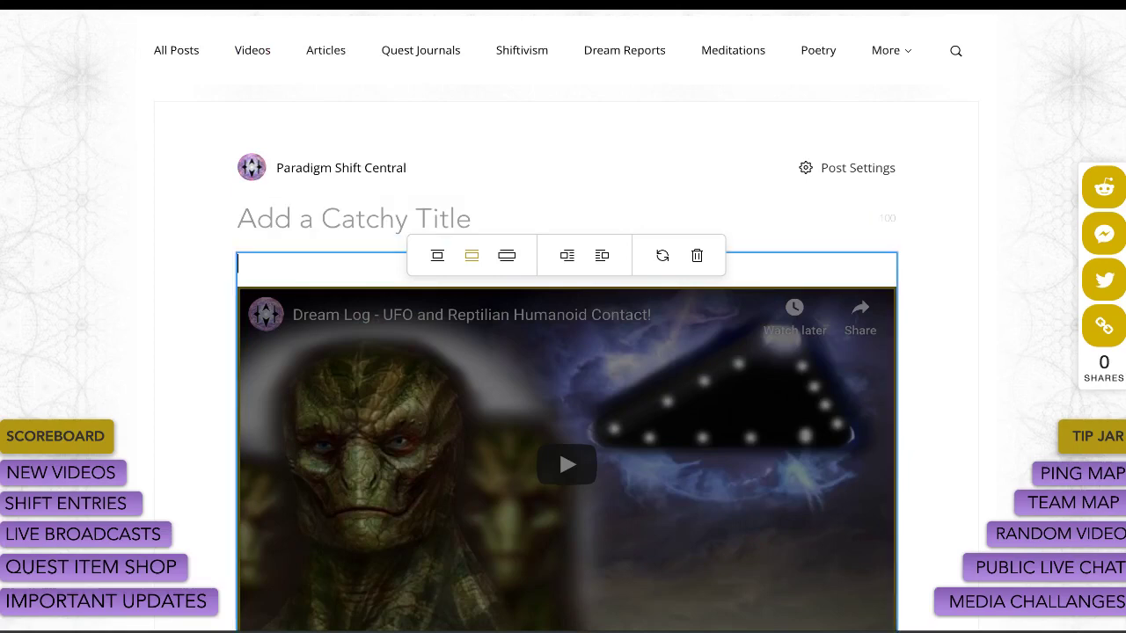
{"action": "scroll", "coordinate": [558, 313], "scroll_direction": "down", "scroll_amount": 2}
{"action": "key", "text": "Return"}
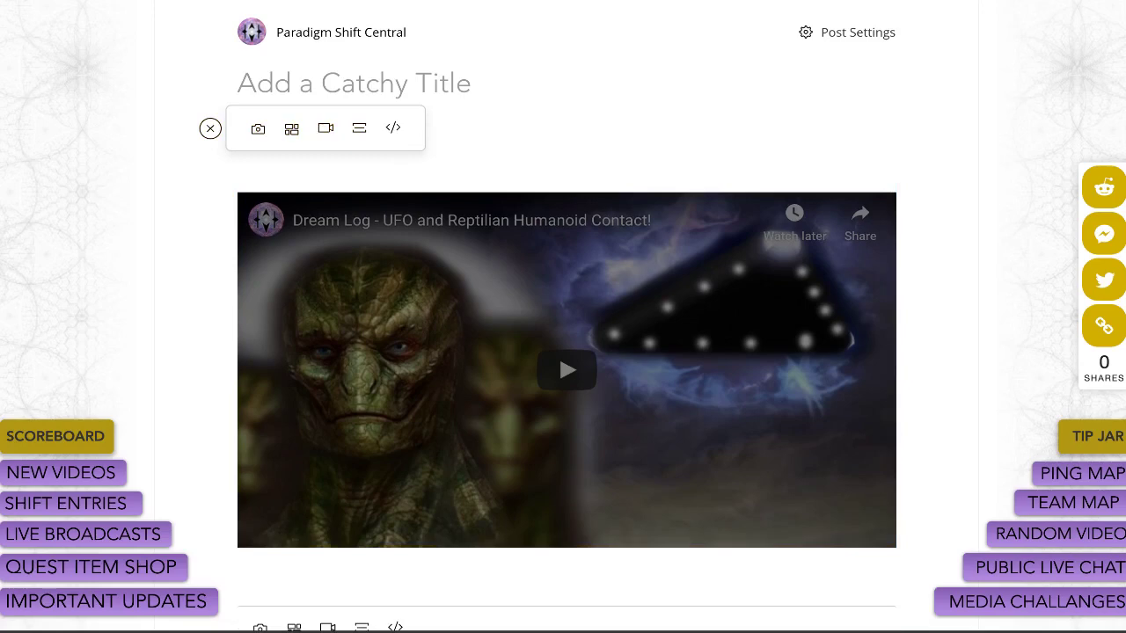
Insert the reptilian and triangular UFO image above the embedded video and check its placement.
{"action": "scroll", "coordinate": [568, 352], "scroll_direction": "down", "scroll_amount": 1}
{"action": "scroll", "coordinate": [567, 351], "scroll_direction": "up", "scroll_amount": 1}
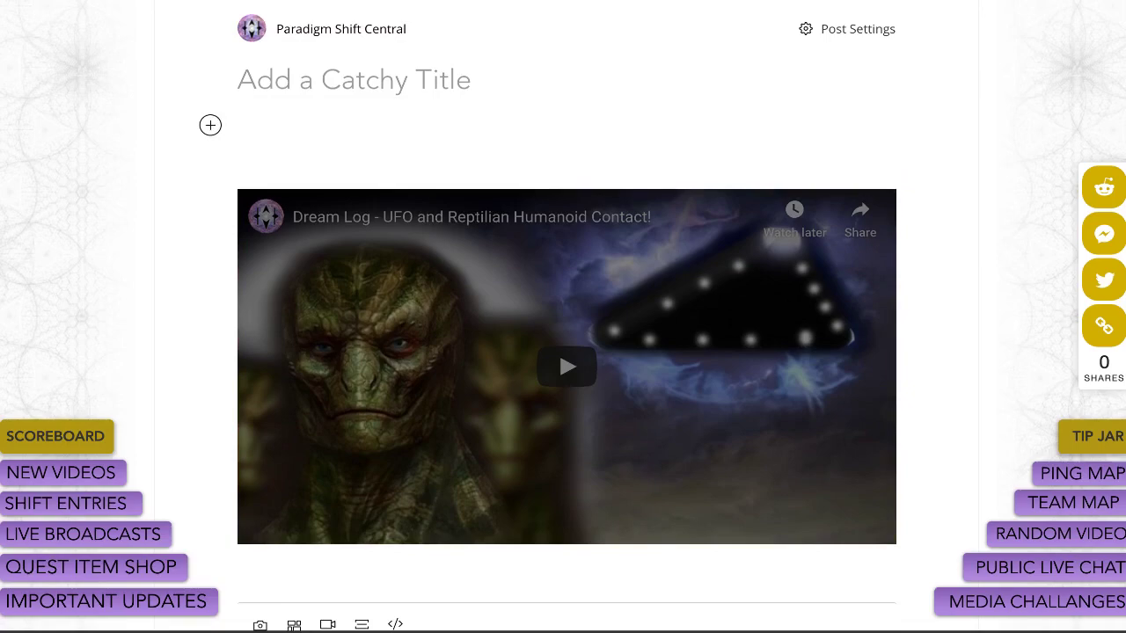
{"action": "left_click", "coordinate": [558, 350]}
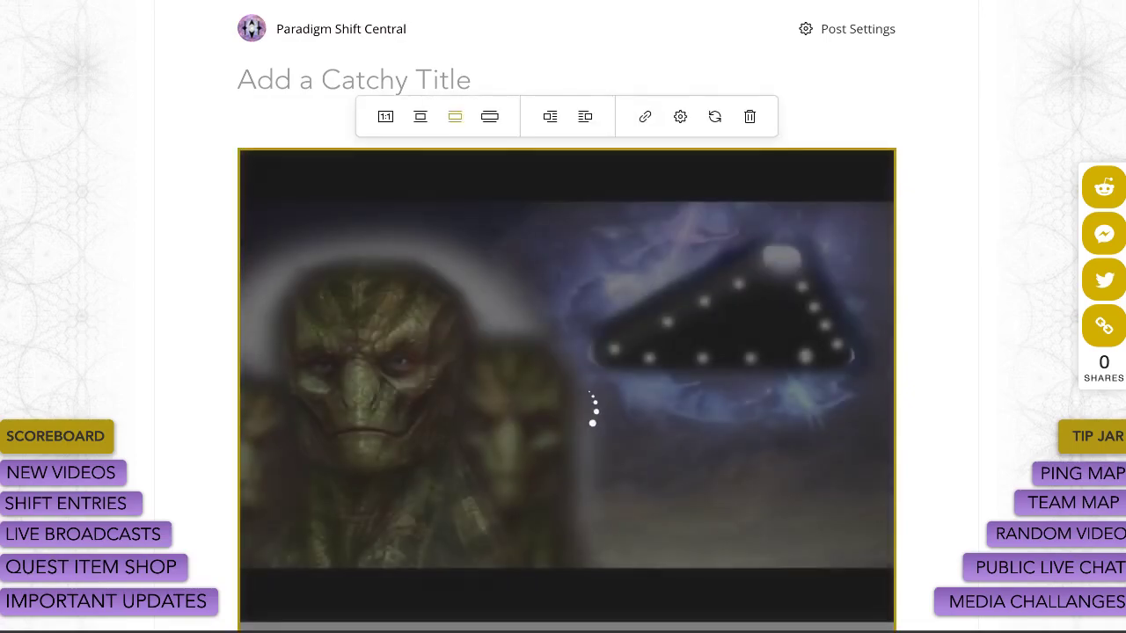
{"action": "scroll", "coordinate": [562, 381], "scroll_direction": "down", "scroll_amount": 5}
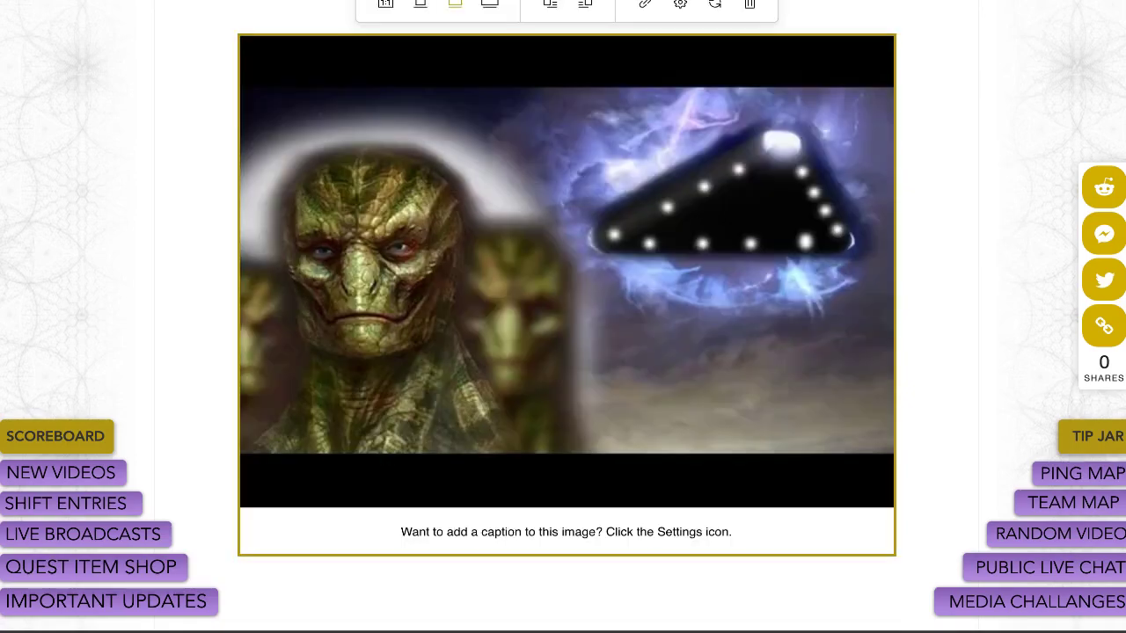
{"action": "scroll", "coordinate": [568, 352], "scroll_direction": "down", "scroll_amount": 1}
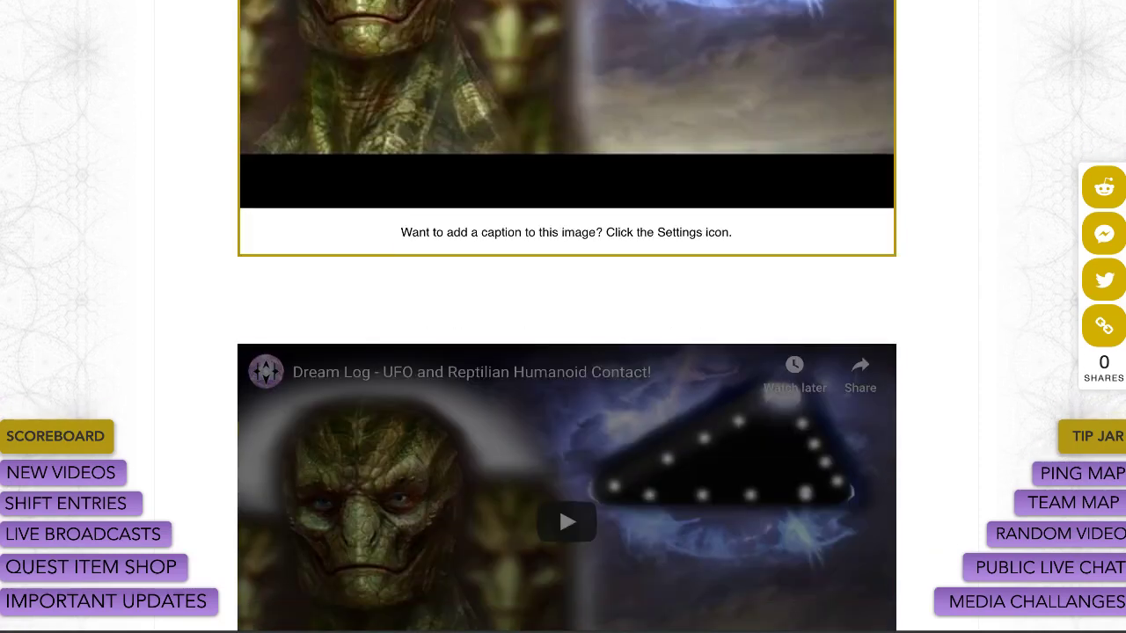
{"action": "left_click", "coordinate": [559, 505]}
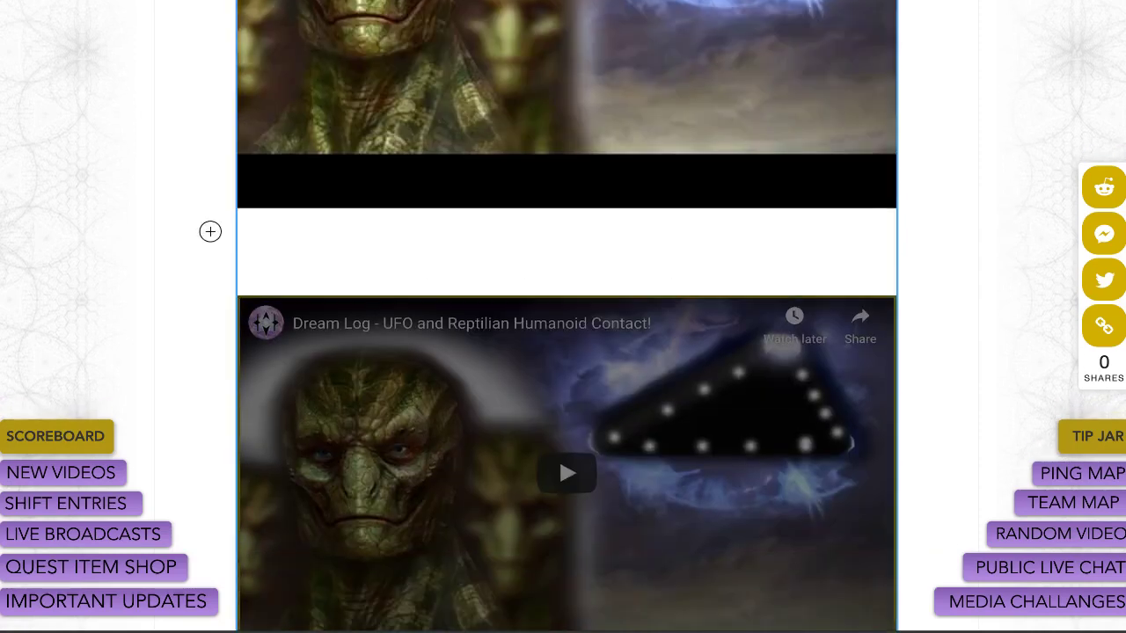
{"action": "scroll", "coordinate": [558, 457], "scroll_direction": "up", "scroll_amount": 5}
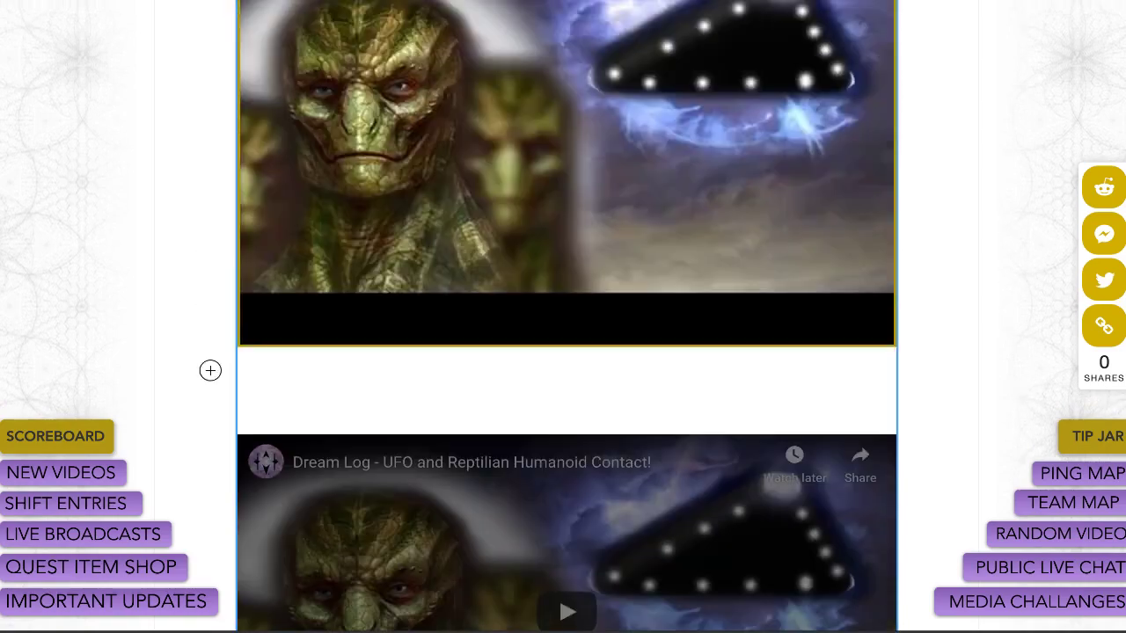
{"action": "scroll", "coordinate": [567, 351], "scroll_direction": "down", "scroll_amount": 1}
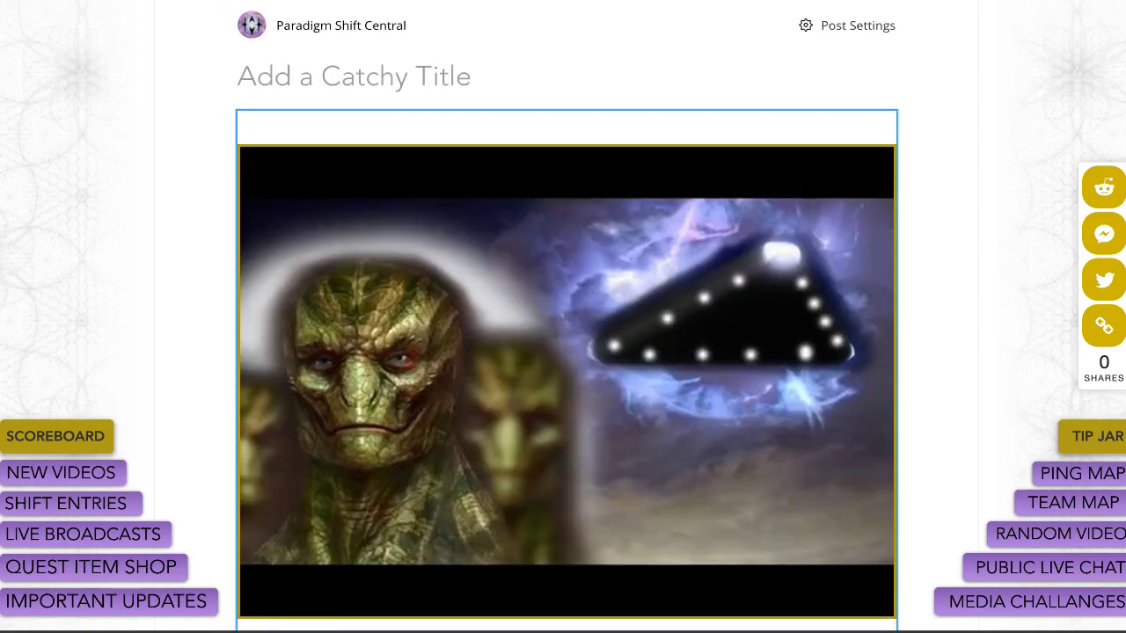
Write "This is where your intro paragraph would go explaining what your post is about." above the image, followed by a blank line.
{"action": "scroll", "coordinate": [567, 352], "scroll_direction": "down", "scroll_amount": 3}
{"action": "scroll", "coordinate": [568, 352], "scroll_direction": "up", "scroll_amount": 4}
{"action": "left_click", "coordinate": [237, 145]}
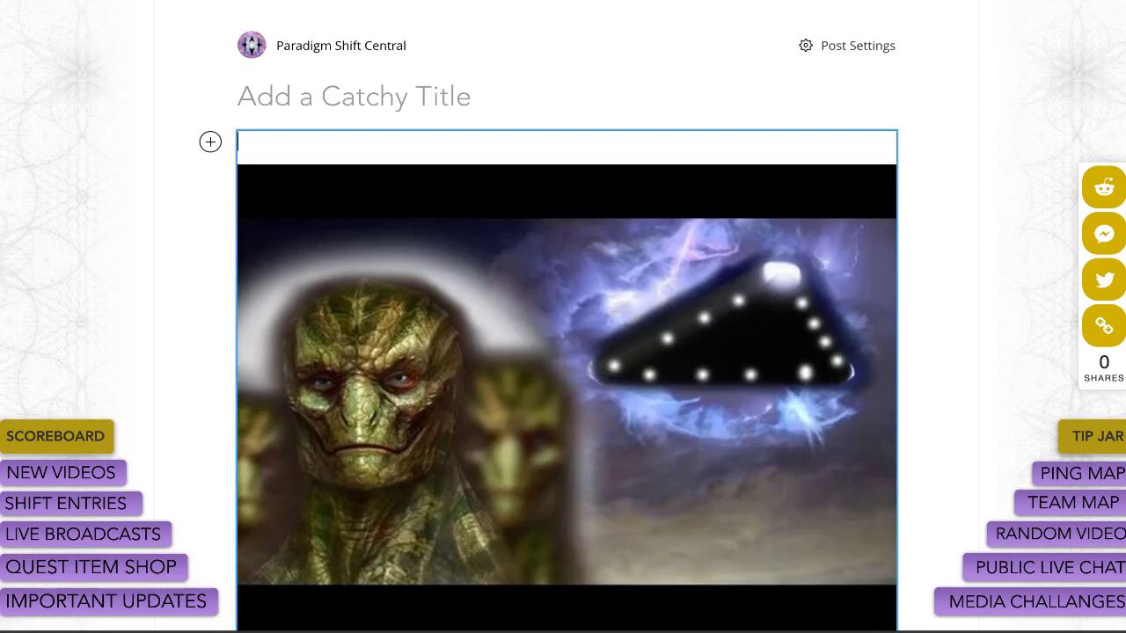
{"action": "type", "text": "This is where your"}
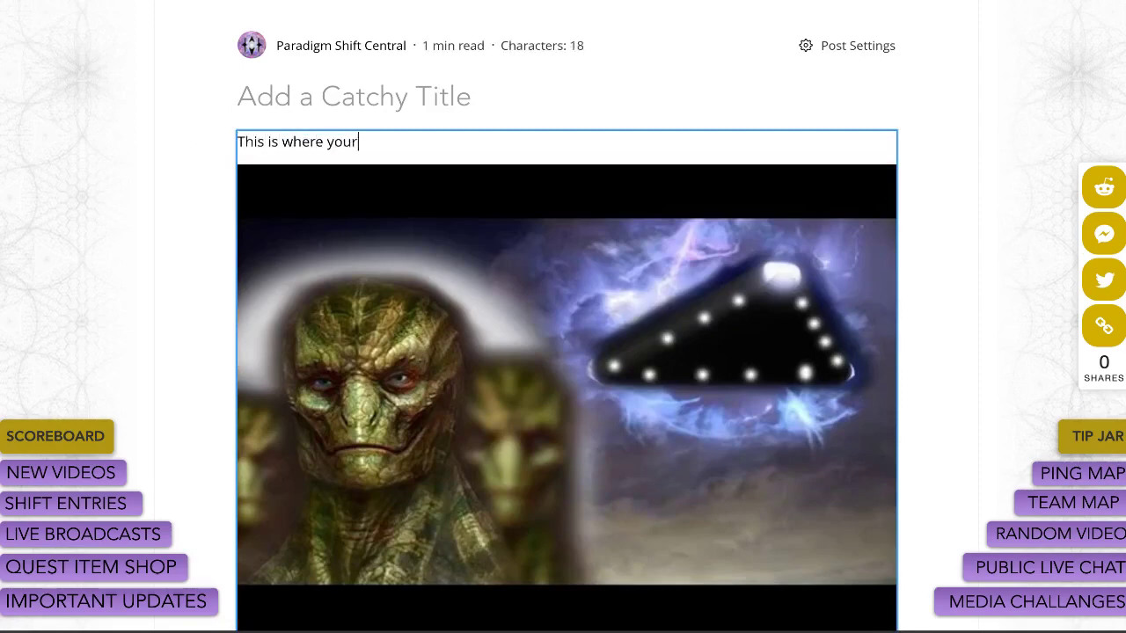
{"action": "type", "text": " intro paragraph w"}
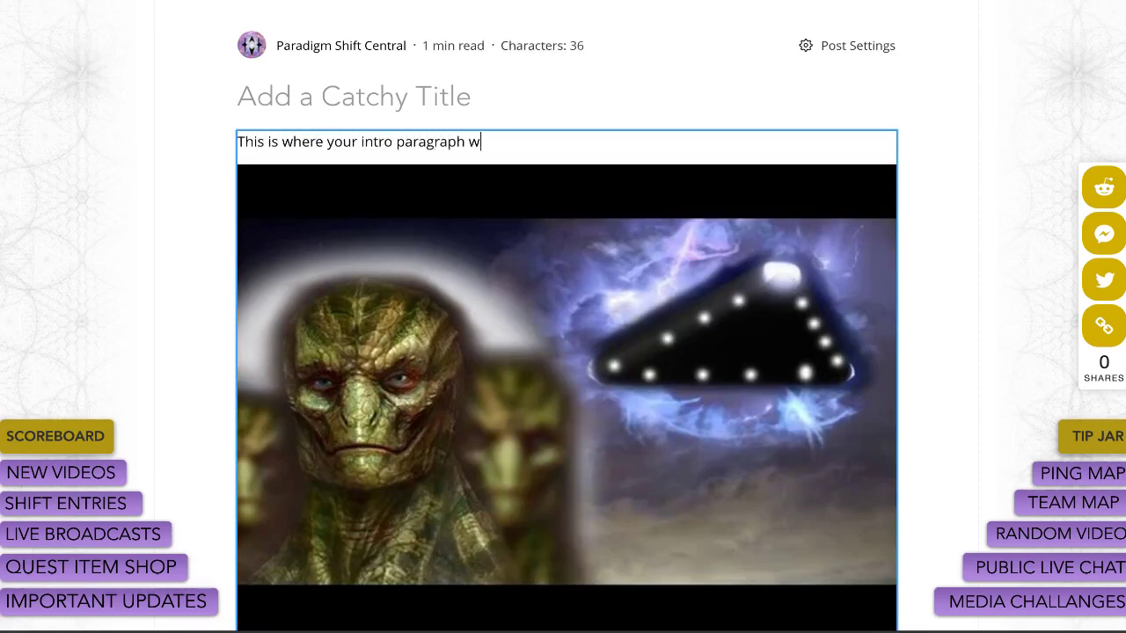
{"action": "type", "text": "ould go explaini"}
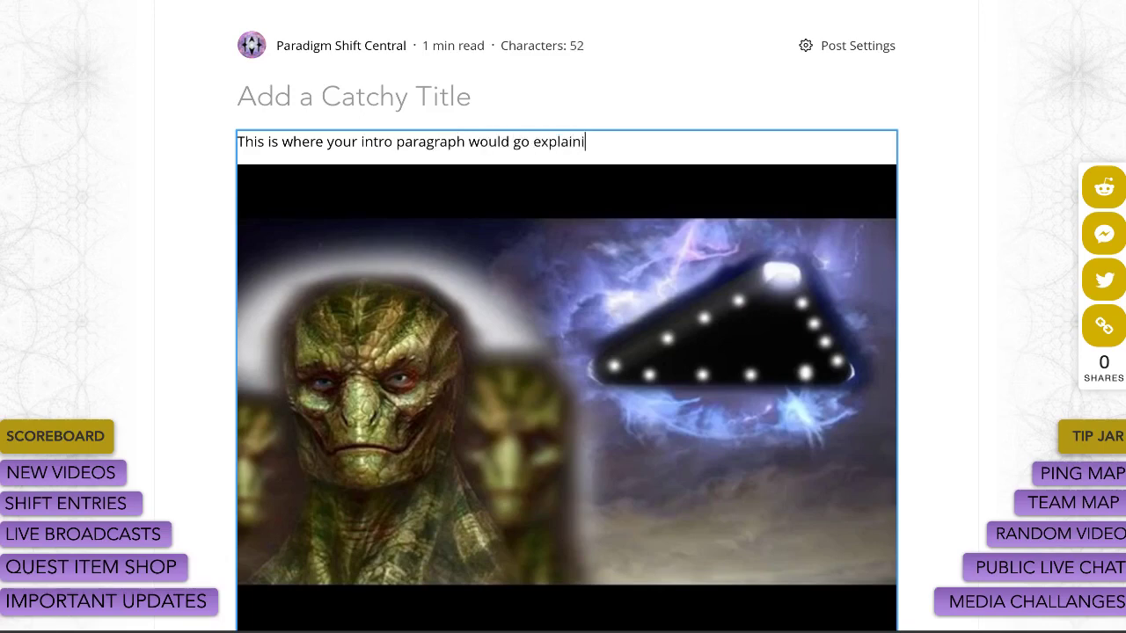
{"action": "type", "text": "ng what your post is ab"}
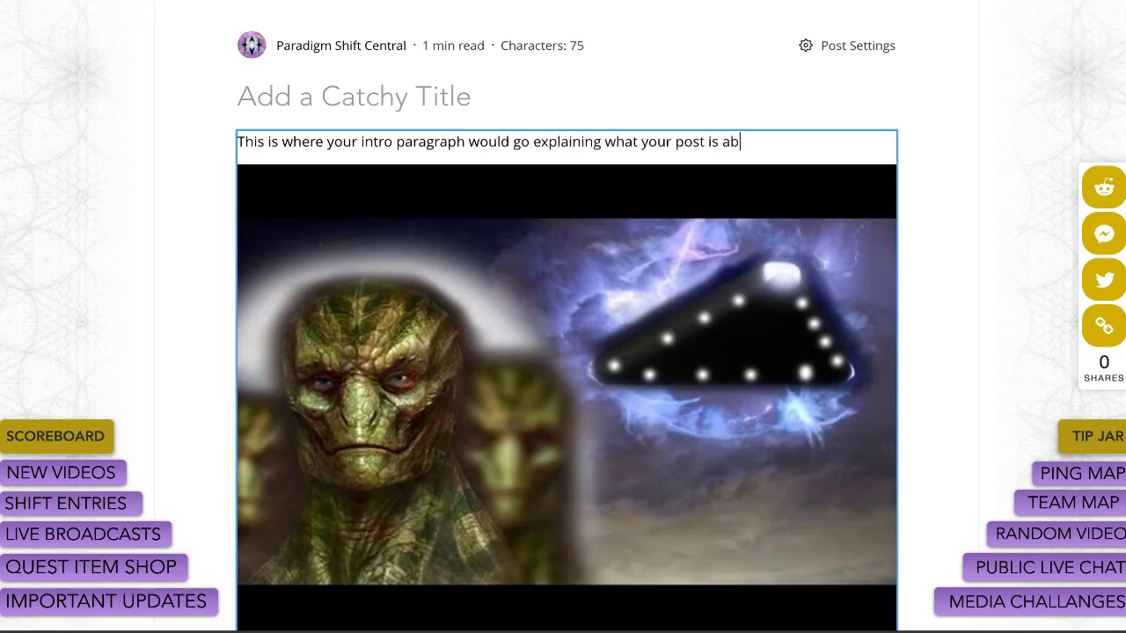
{"action": "type", "text": "out."}
{"action": "key", "text": "Return"}
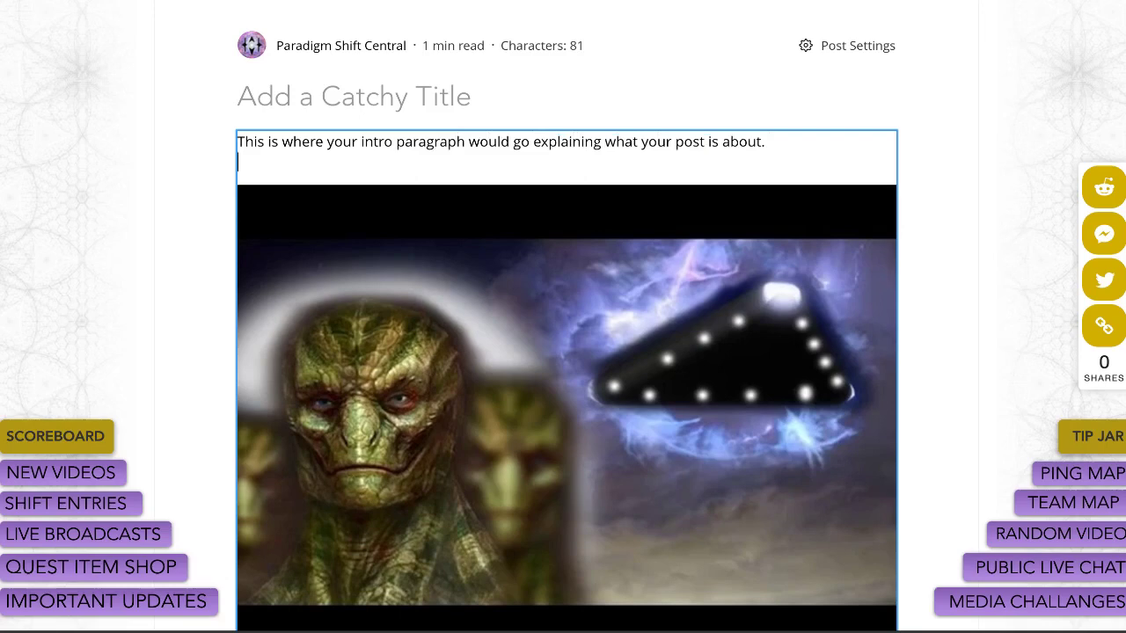
{"action": "left_click_drag", "start_coordinate": [769, 143], "coordinate": [236, 142]}
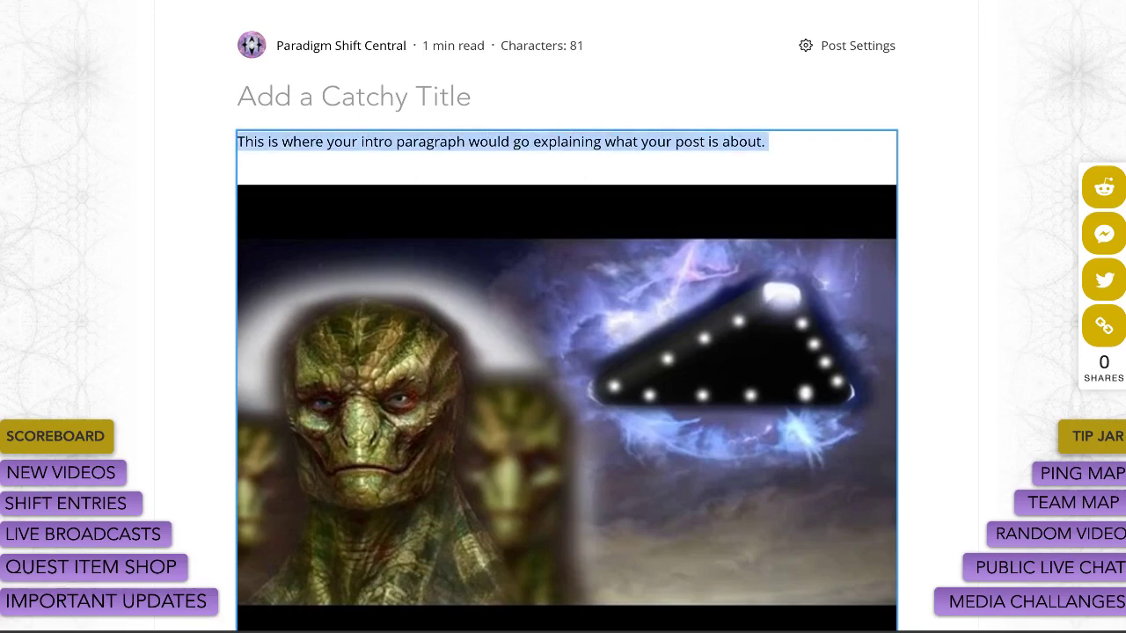
{"action": "left_click", "coordinate": [197, 144]}
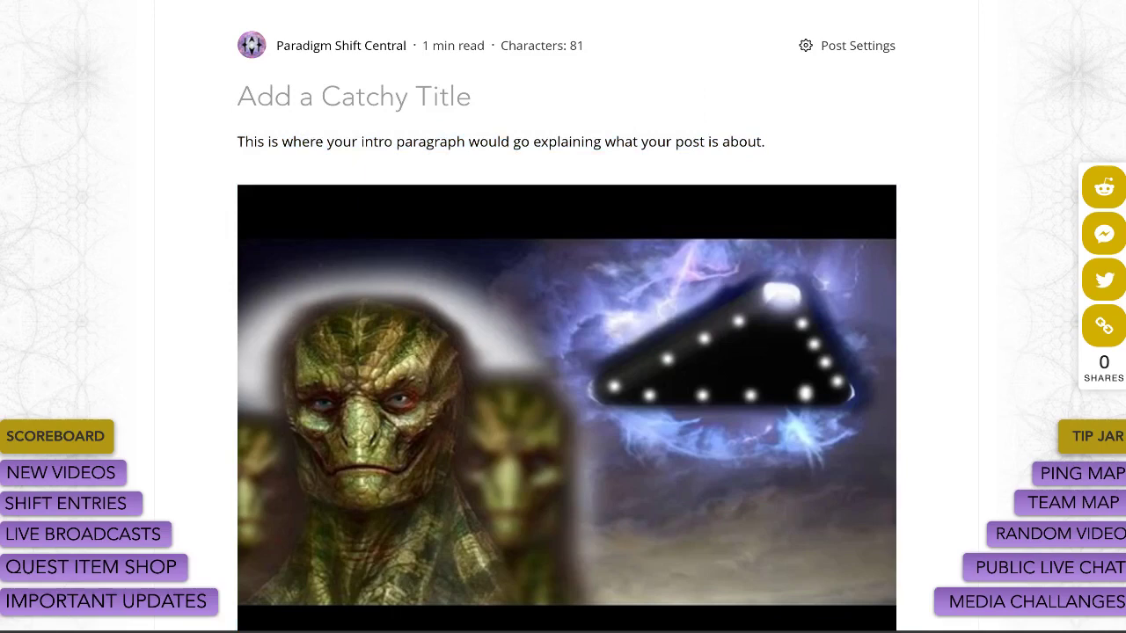
Title the post "Dream Report: UFO and Reptilian Contact (Video)".
{"action": "left_click", "coordinate": [352, 96]}
{"action": "type", "text": "Drea"}
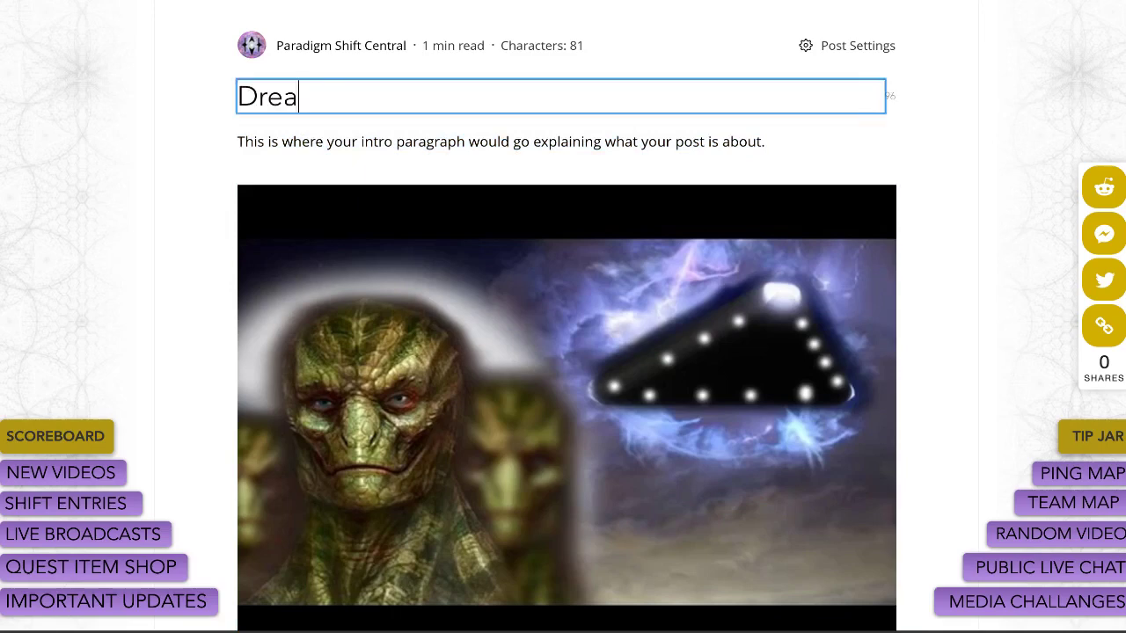
{"action": "type", "text": "m Report: UF"}
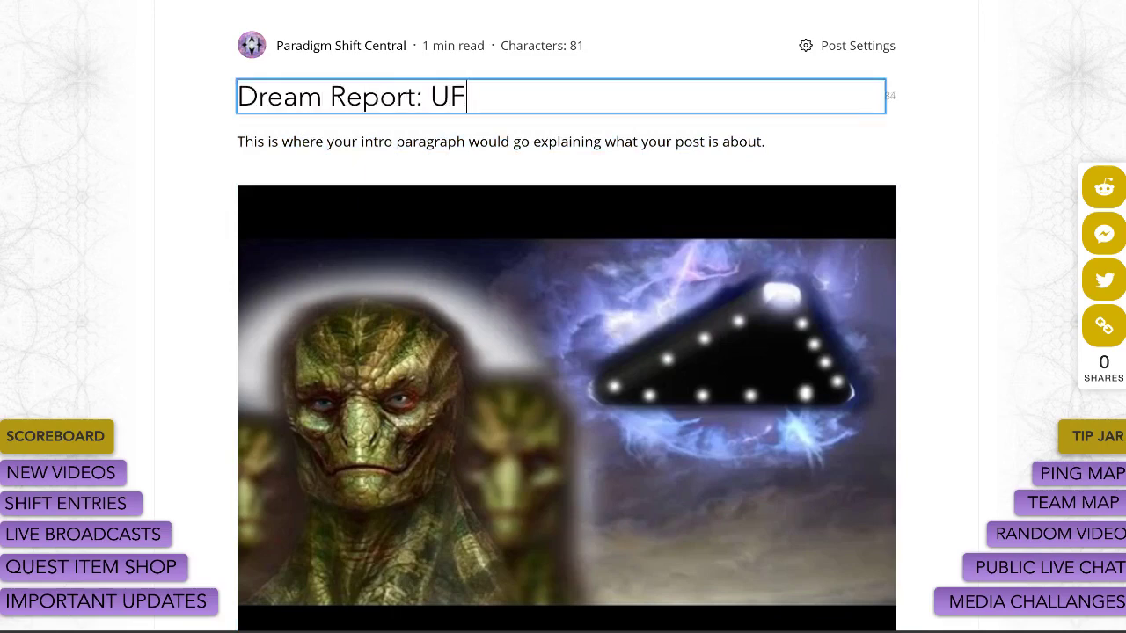
{"action": "type", "text": "O and Reptili"}
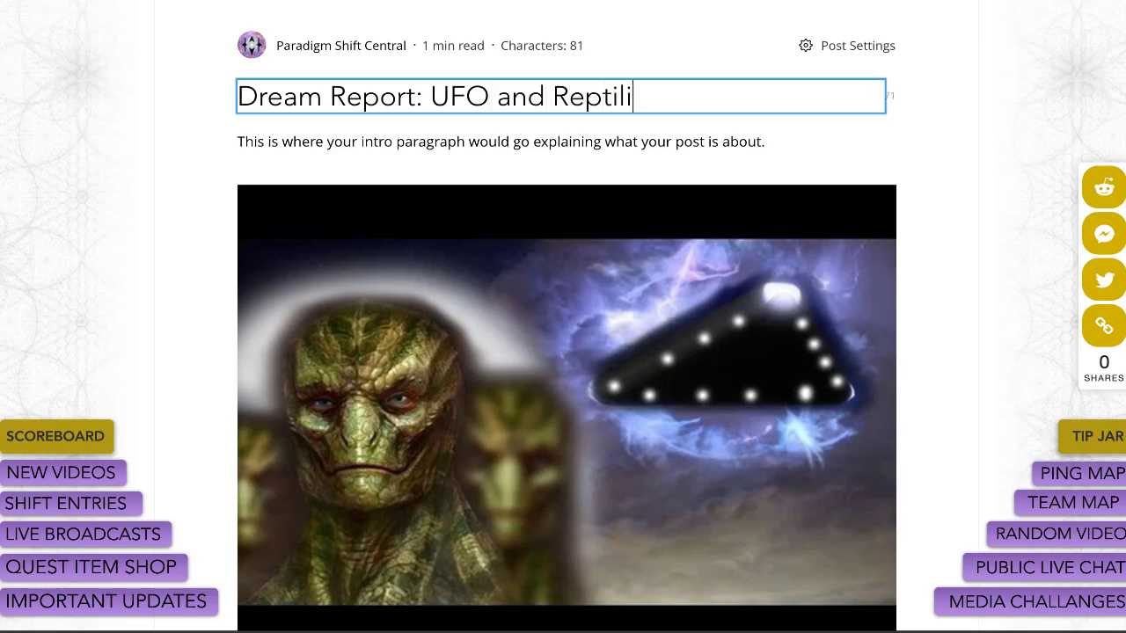
{"action": "type", "text": "an Conta"}
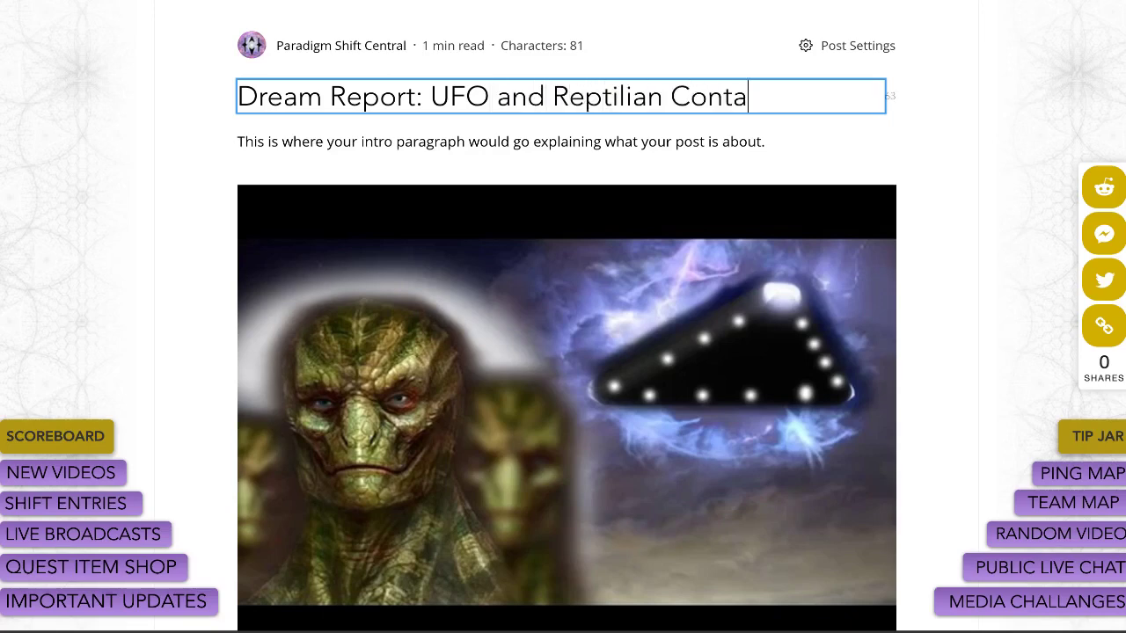
{"action": "type", "text": "ct (Video)"}
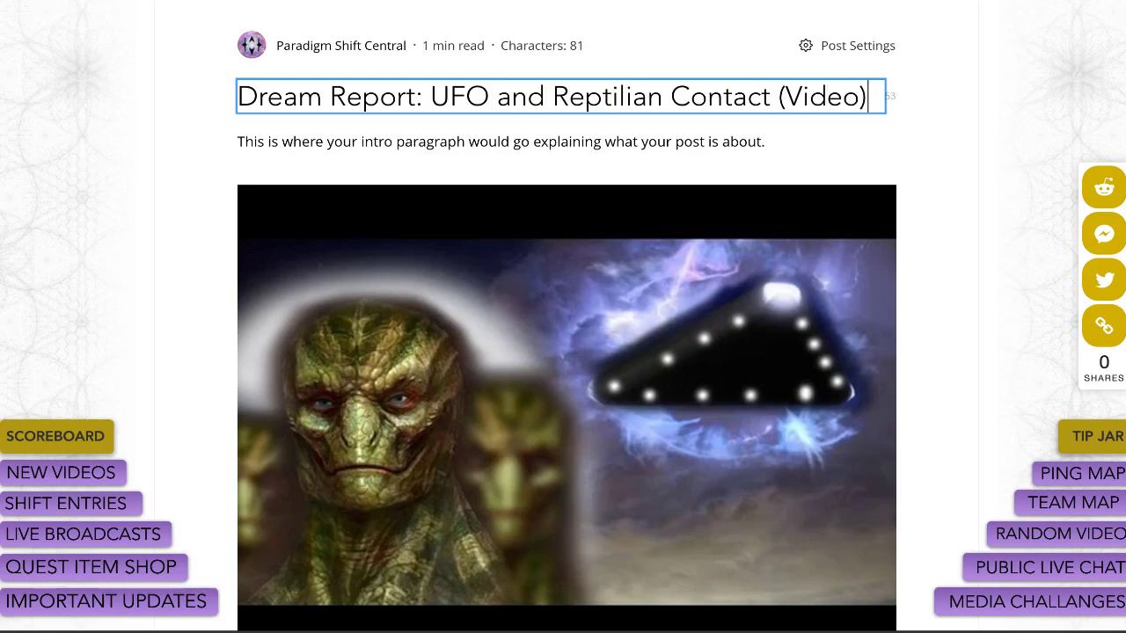
Write "Additional write up included here." between the image and the embedded video.
{"action": "scroll", "coordinate": [563, 316], "scroll_direction": "down", "scroll_amount": 8}
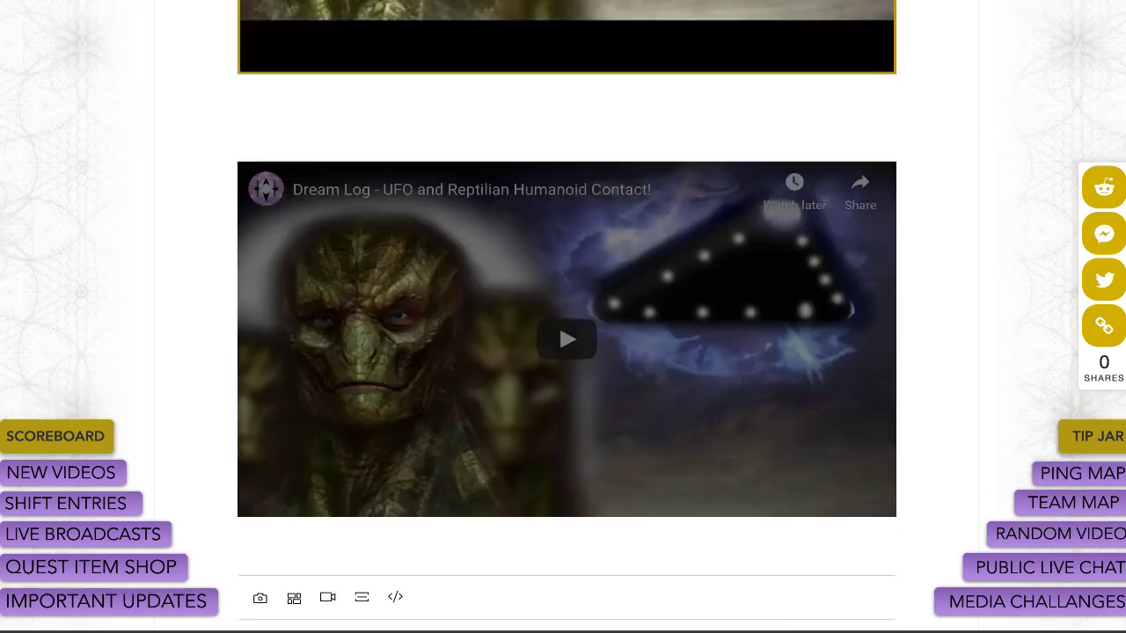
{"action": "scroll", "coordinate": [567, 317], "scroll_direction": "up", "scroll_amount": 3}
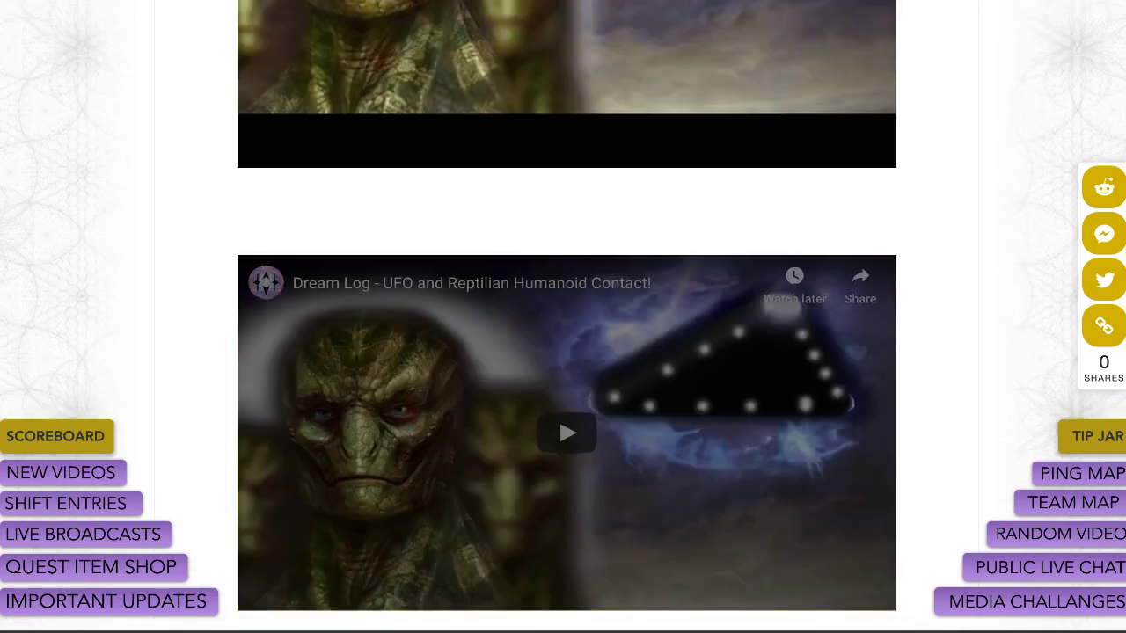
{"action": "left_click", "coordinate": [238, 211]}
{"action": "type", "text": "Additio"}
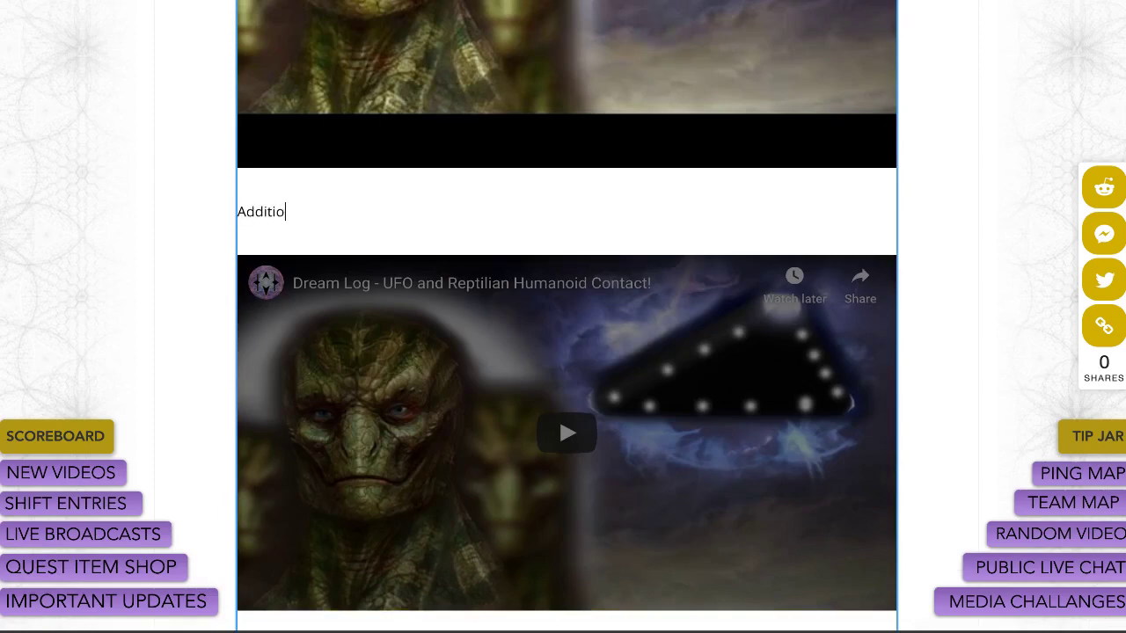
{"action": "type", "text": "nal write up include"}
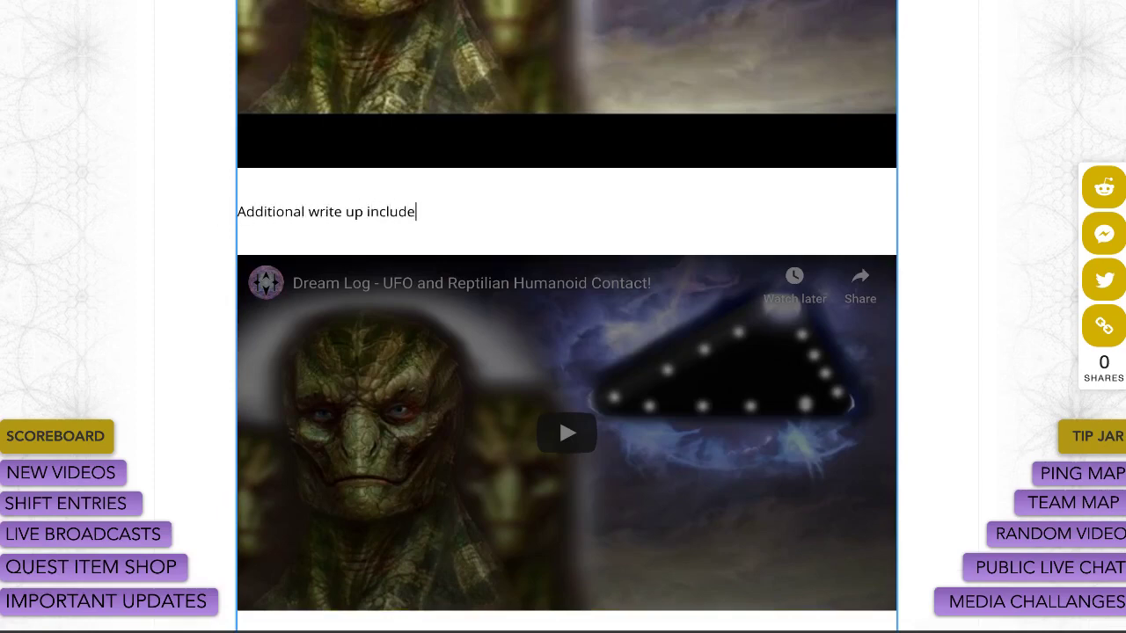
{"action": "type", "text": "d here."}
Write "This is where I put all my links." below the embedded video, followed by blank lines.
{"action": "scroll", "coordinate": [568, 352], "scroll_direction": "down", "scroll_amount": 4}
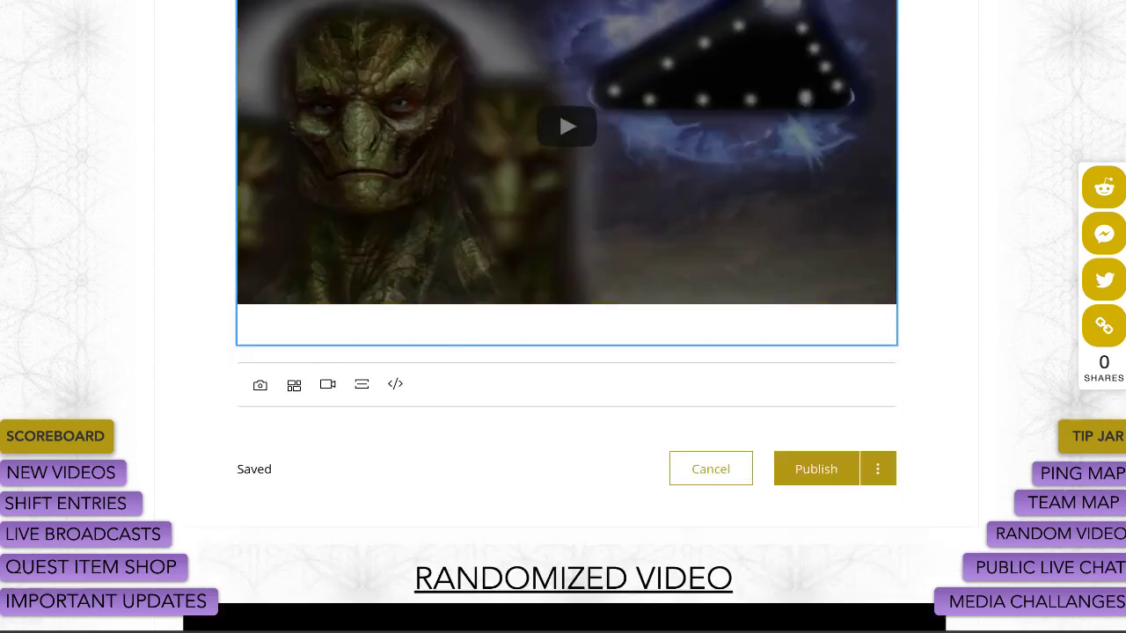
{"action": "left_click", "coordinate": [264, 327]}
{"action": "type", "text": "This is where I put all my link"}
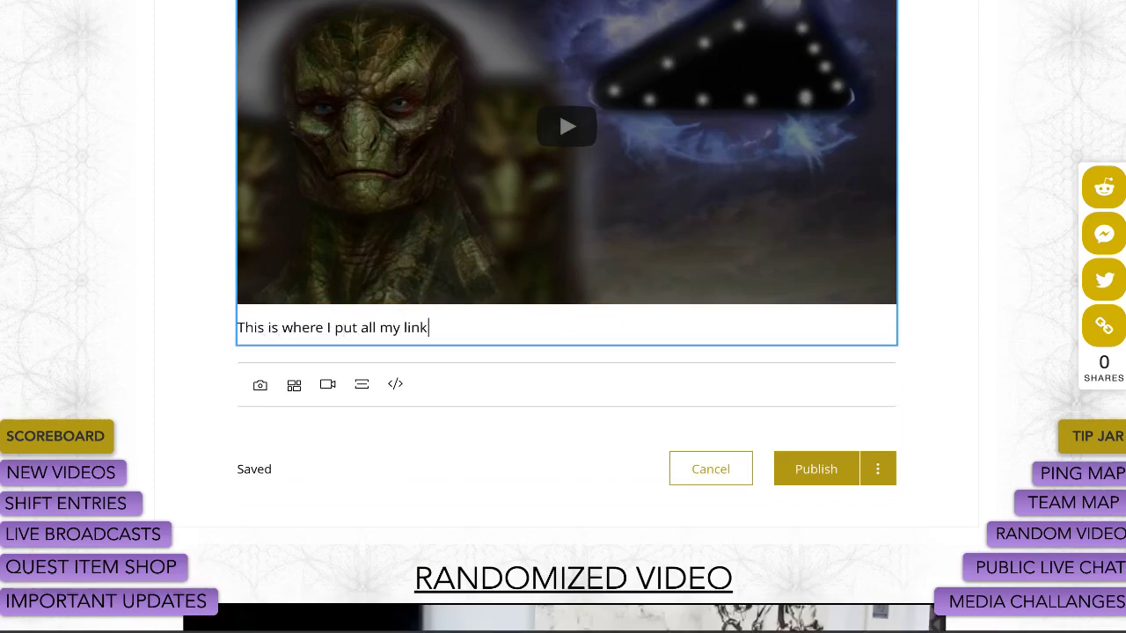
{"action": "type", "text": "s."}
{"action": "key", "text": "Return"}
{"action": "key", "text": "Return"}
{"action": "key", "text": "Return"}
{"action": "key", "text": "Return"}
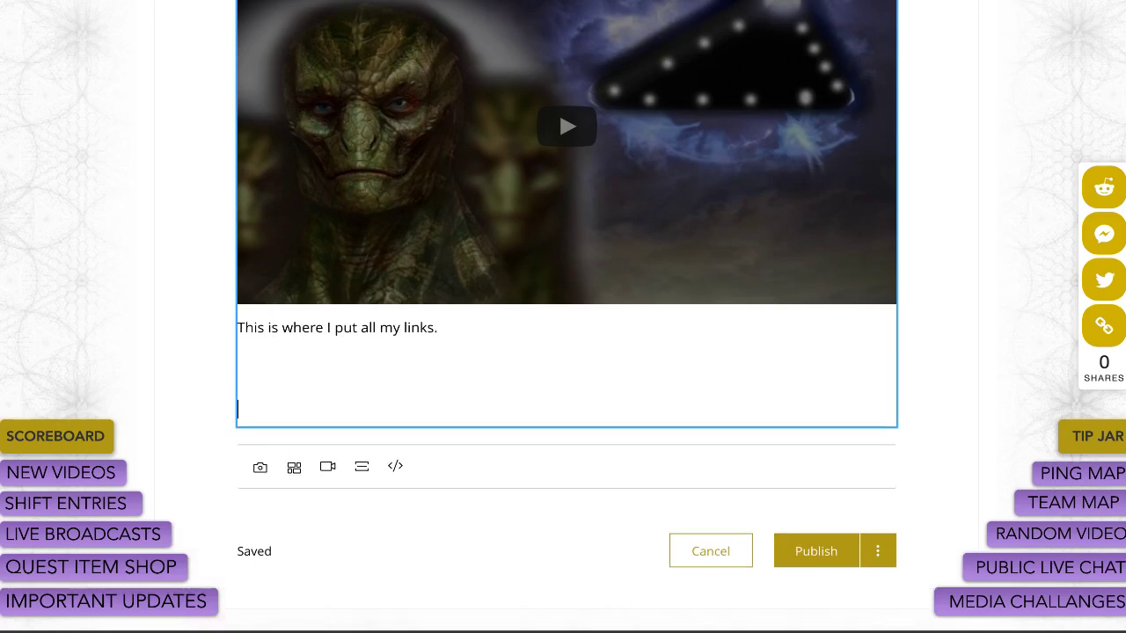
{"action": "key", "text": "BackSpace"}
{"action": "type", "text": "COnnect to my "}
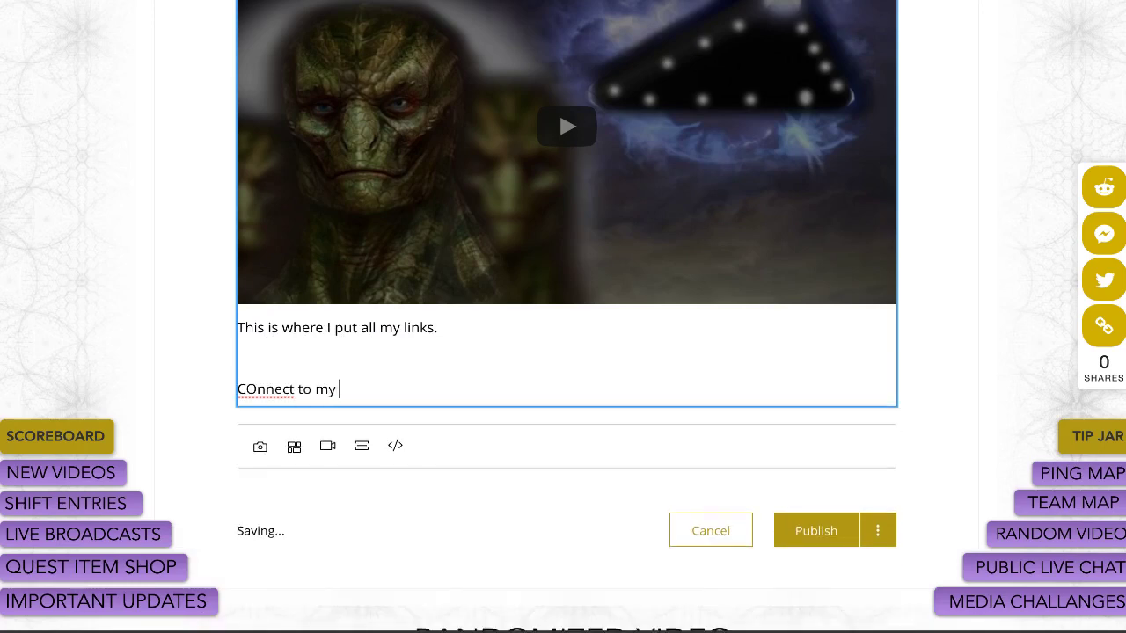
{"action": "type", "text": "instagram."}
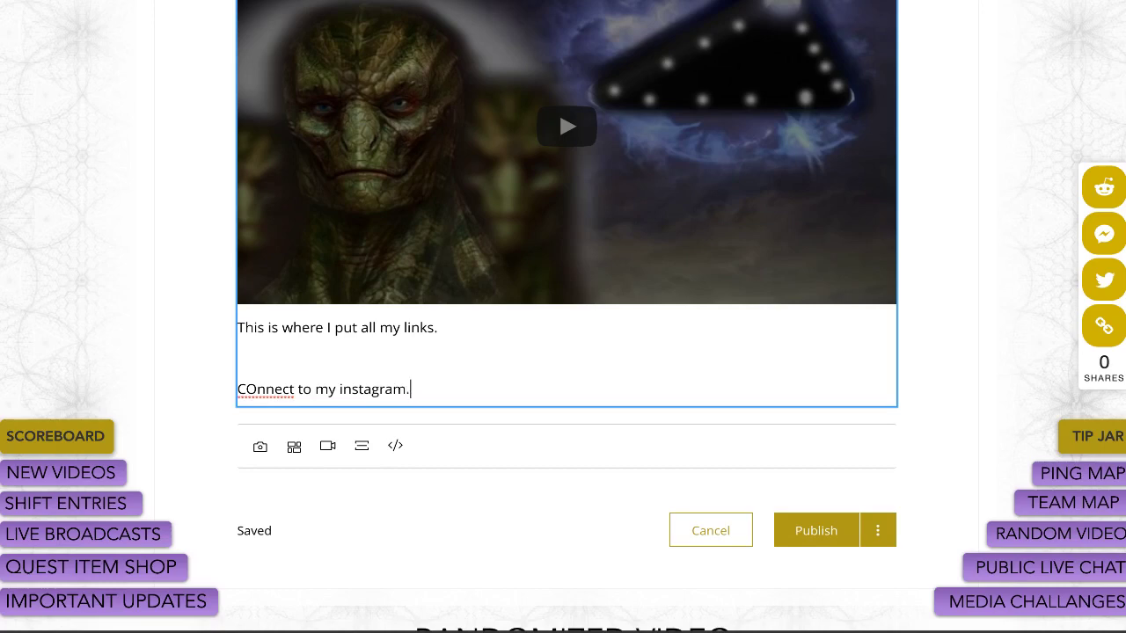
{"action": "key", "text": "BackSpace"}
{"action": "type", "text": "at www.instagram.com/N"}
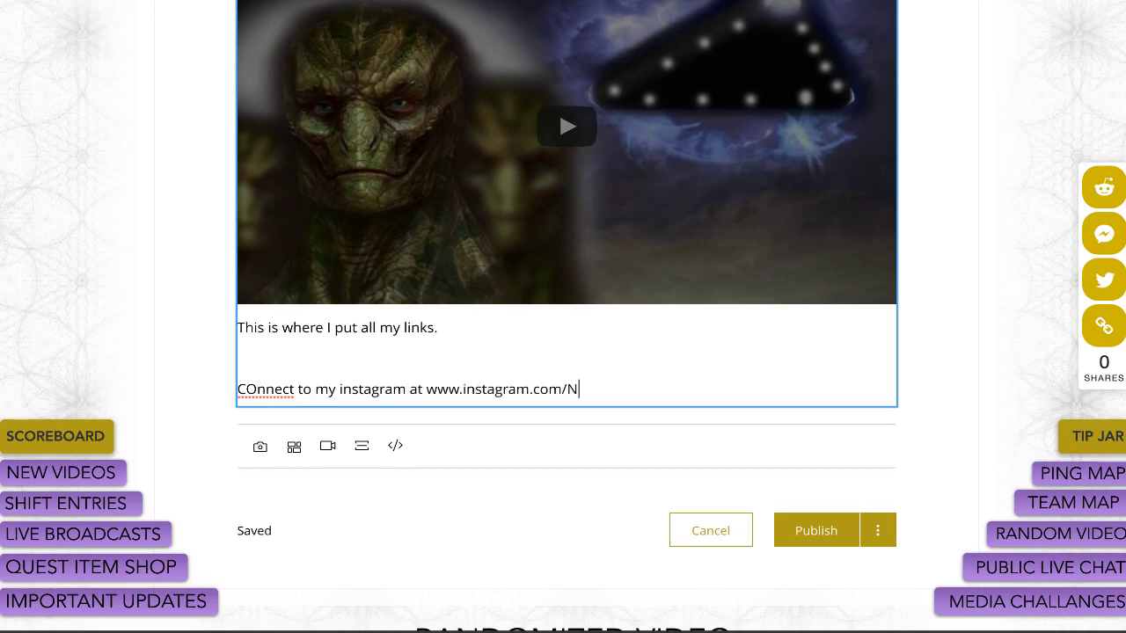
{"action": "key", "text": "BackSpace"}
{"action": "type", "text": "MysticSPiderm"}
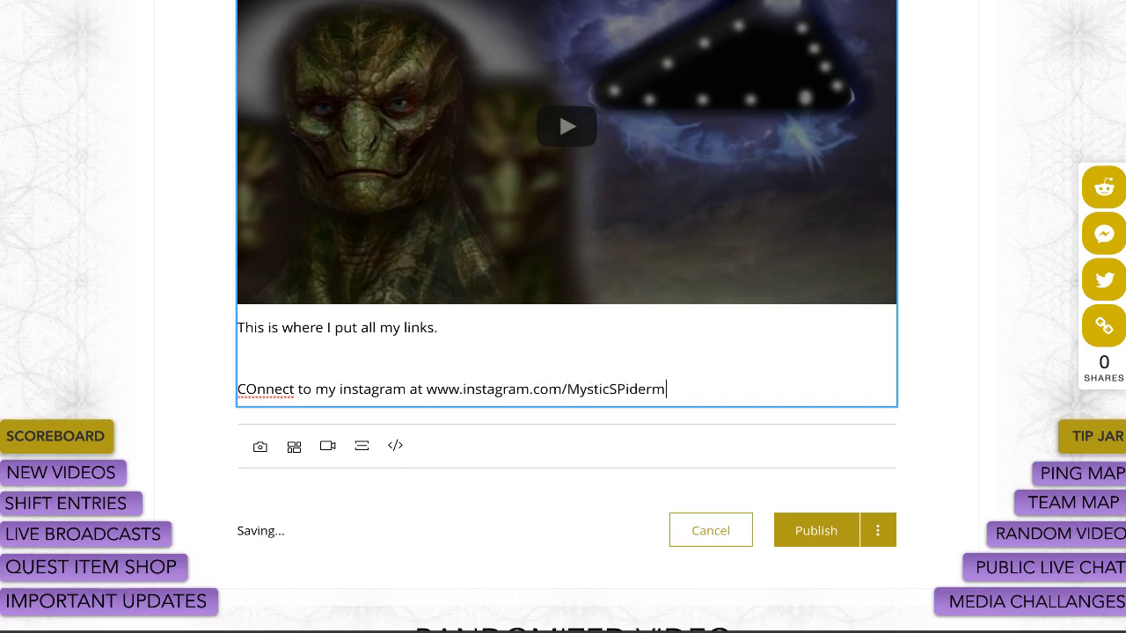
{"action": "key", "text": "BackSpace"}
{"action": "key", "text": "BackSpace"}
{"action": "key", "text": "BackSpace"}
{"action": "key", "text": "BackSpace"}
{"action": "key", "text": "BackSpace"}
{"action": "key", "text": "BackSpace"}
{"action": "type", "text": "piderman"}
Correct the capitalisation of the Instagram line's first word to "Connect".
{"action": "left_click", "coordinate": [259, 389]}
{"action": "type", "text": "o"}
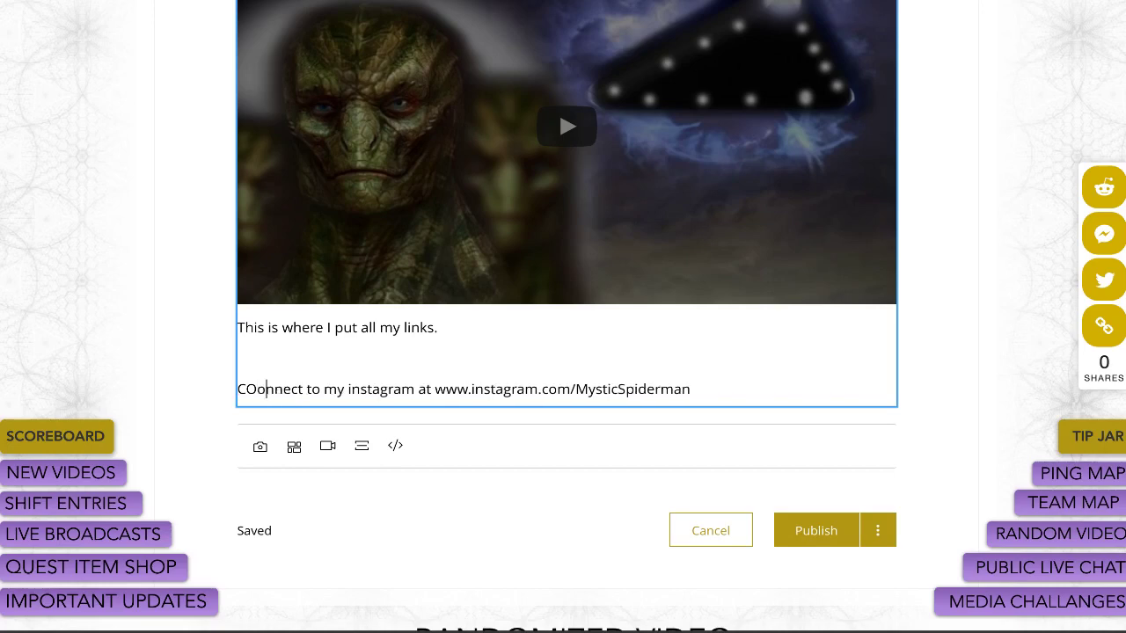
{"action": "key", "text": "Left"}
{"action": "key", "text": "BackSpace"}
{"action": "left_click_drag", "start_coordinate": [680, 388], "coordinate": [424, 388]}
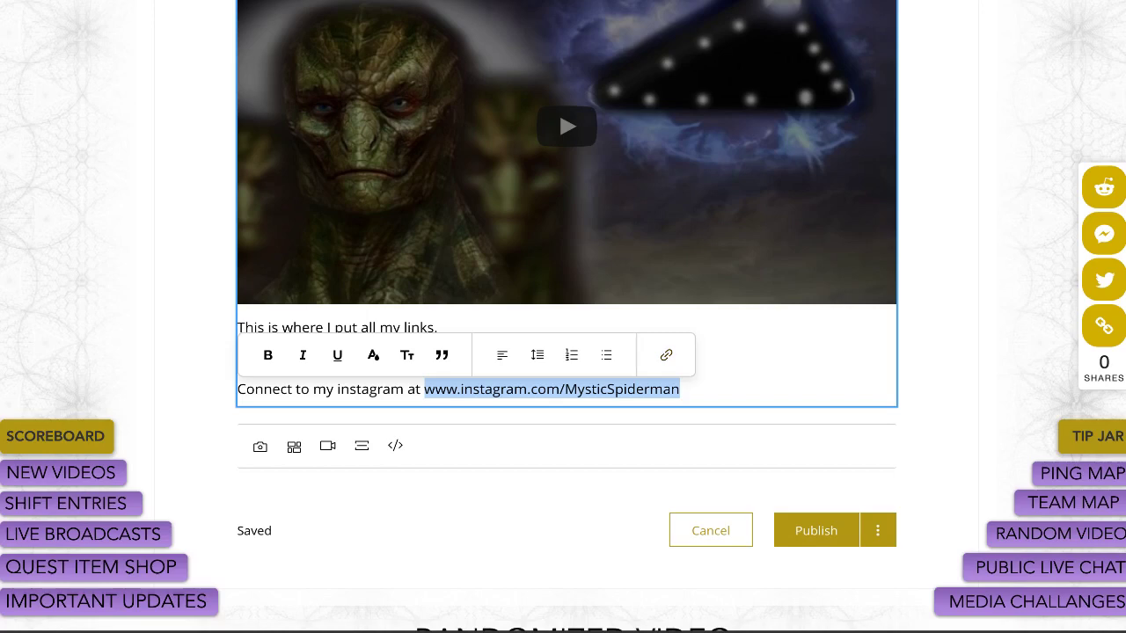
{"action": "left_click_drag", "start_coordinate": [680, 389], "coordinate": [424, 388]}
{"action": "left_click", "coordinate": [666, 354]}
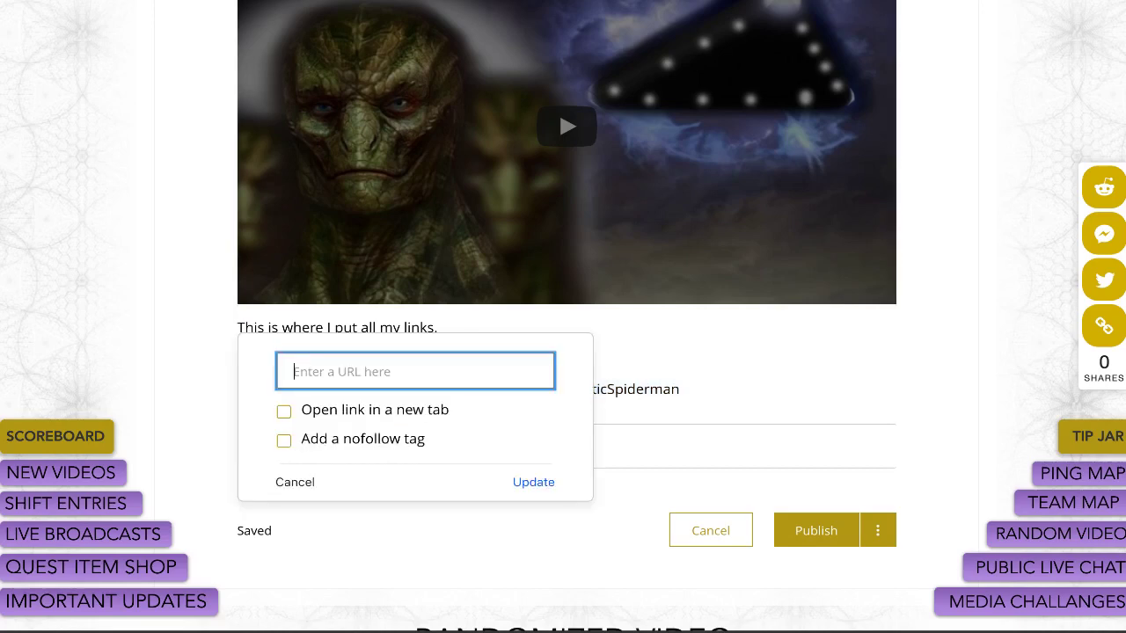
{"action": "type", "text": "https://instagra.com"}
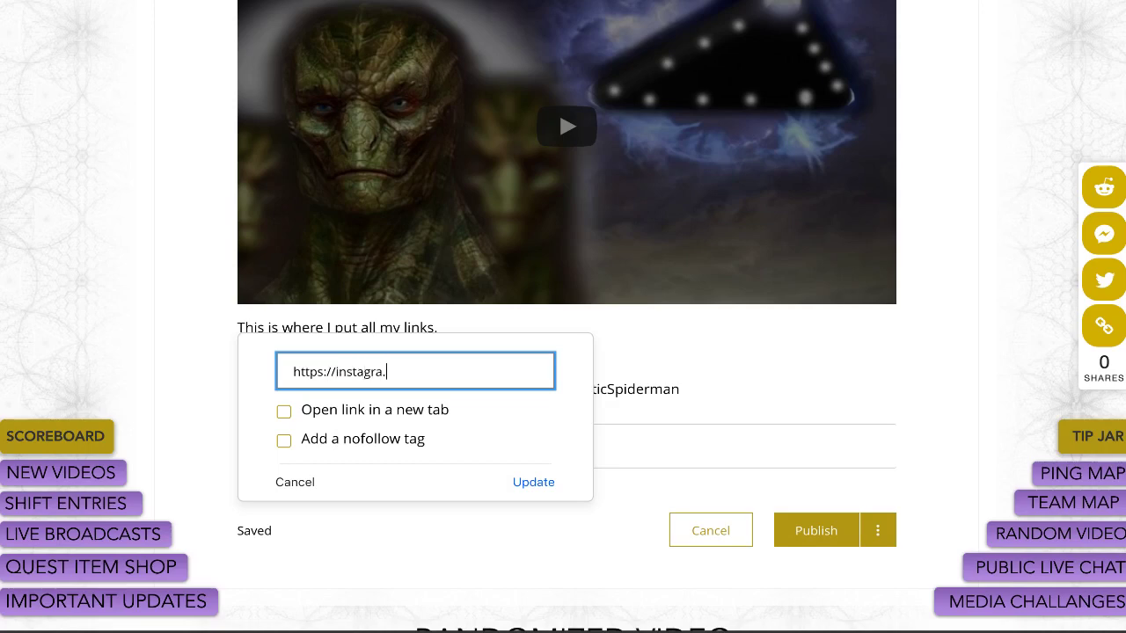
{"action": "key", "text": "BackSpace"}
{"action": "key", "text": "BackSpace"}
{"action": "key", "text": "BackSpace"}
{"action": "key", "text": "BackSpace"}
{"action": "type", "text": "m.com/MysticSpiderman"}
{"action": "key", "text": "Tab"}
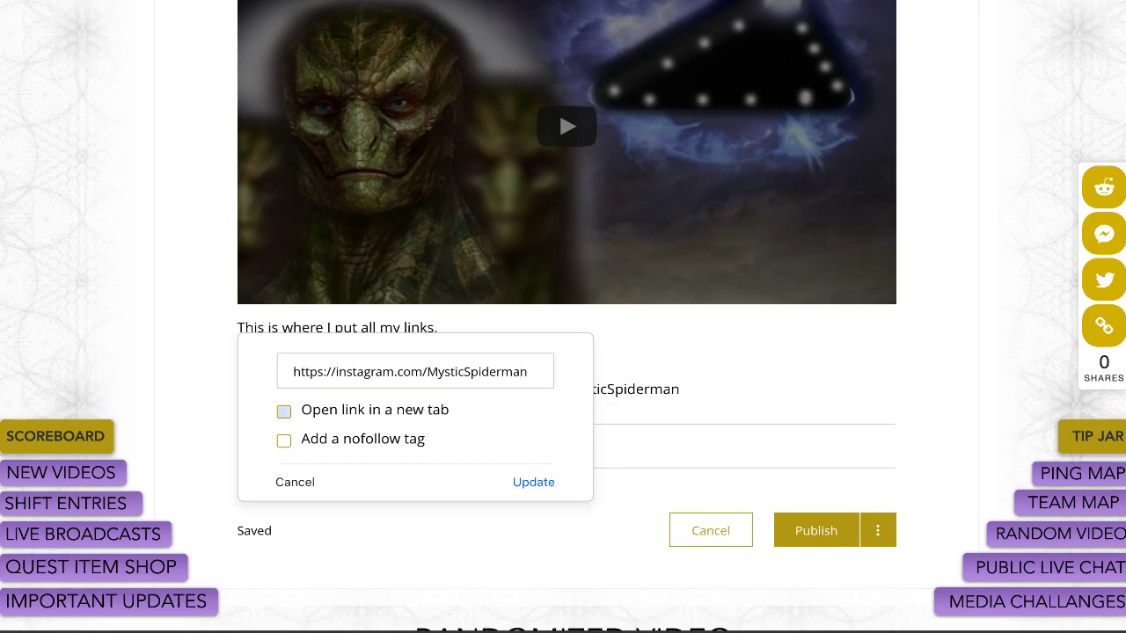
{"action": "key", "text": "space"}
{"action": "key", "text": "Return"}
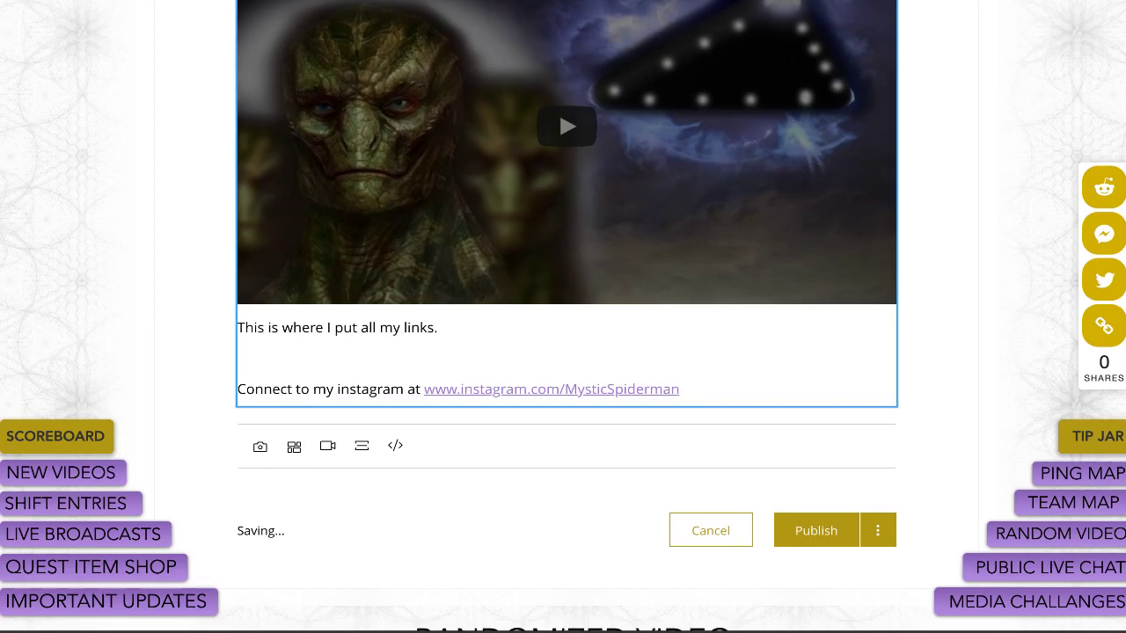
Write "Thanks for watching" on a new line below the Instagram link.
{"action": "key", "text": "Return"}
{"action": "key", "text": "Return"}
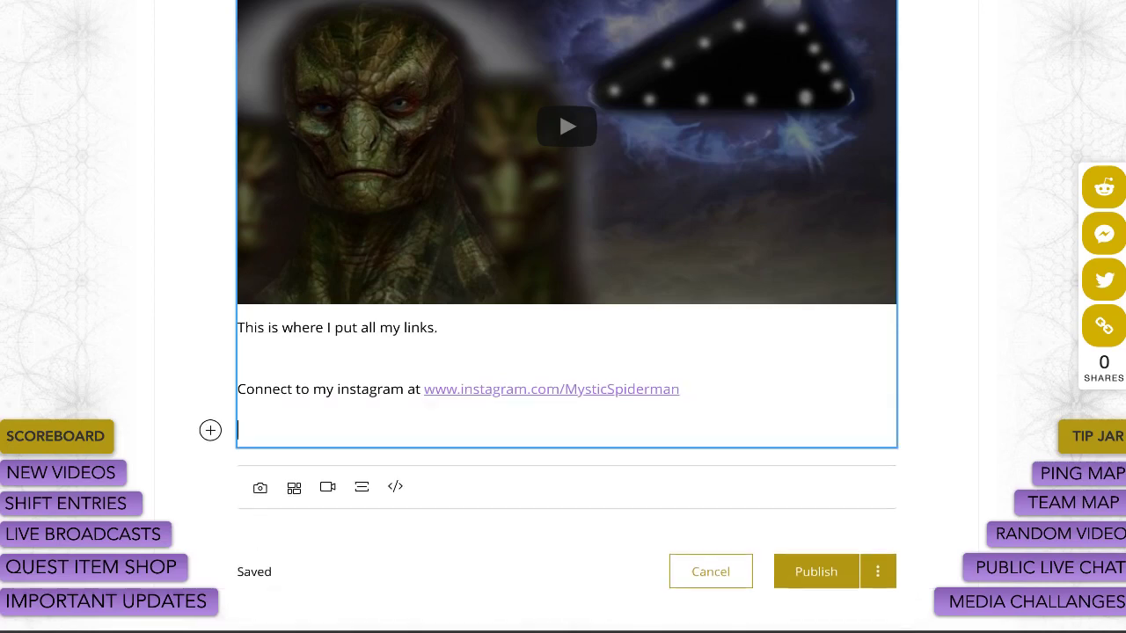
{"action": "type", "text": "Thanks for watching"}
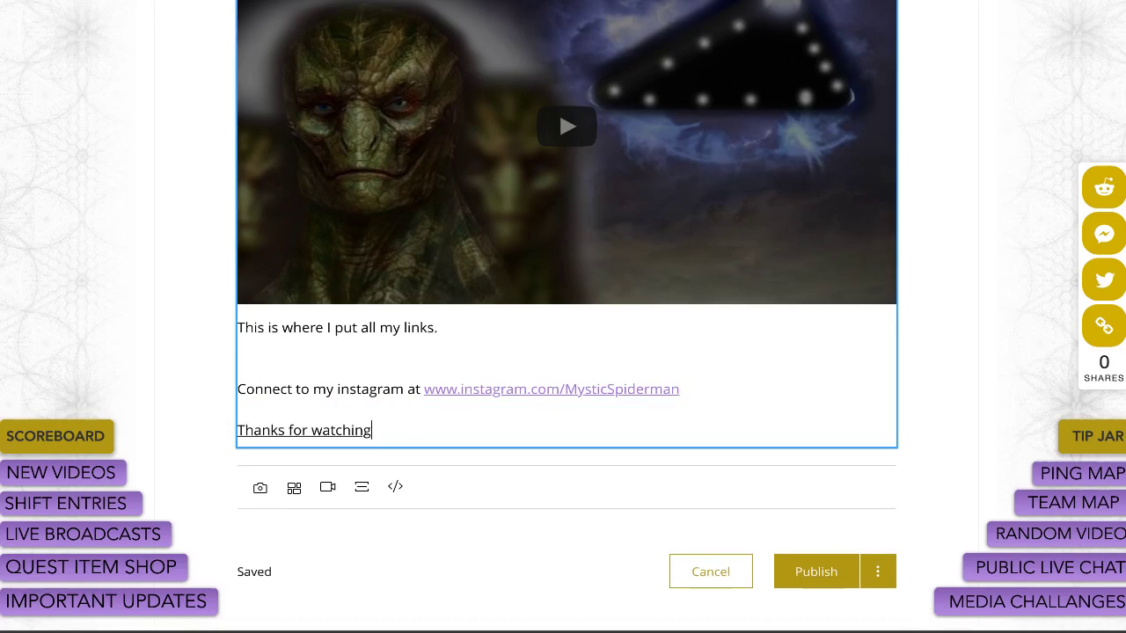
{"action": "key", "text": "Return"}
{"action": "type", "text": "dD"}
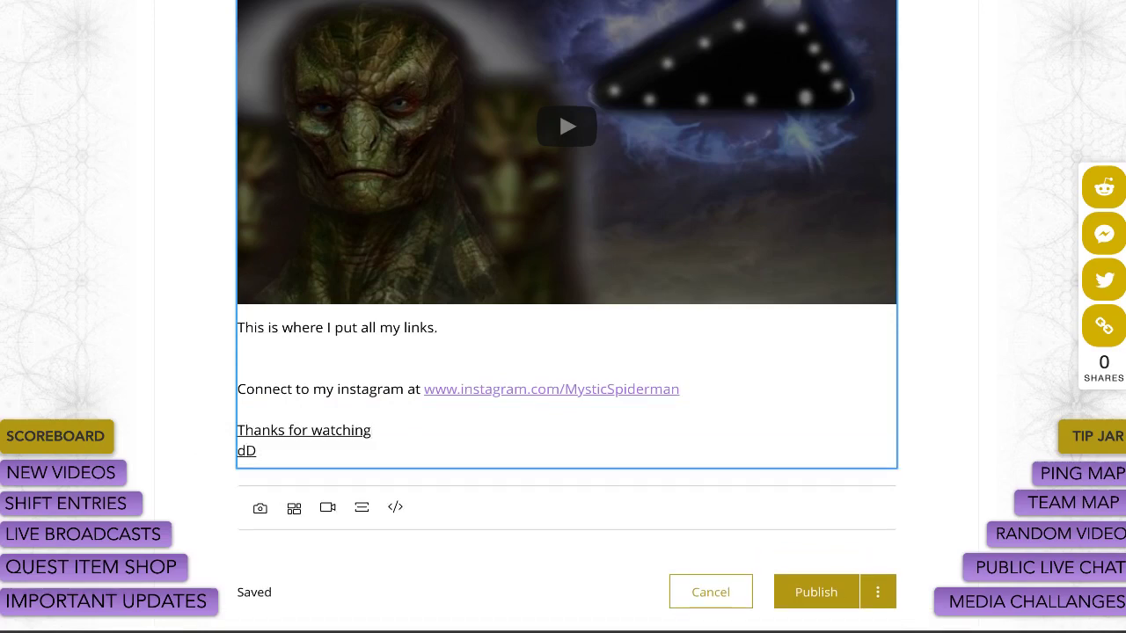
Remove the underline from "Thanks for watching", clear the stray characters below it and end it with an exclamation mark.
{"action": "key", "text": "shift+Home"}
{"action": "type", "text": "\\"}
{"action": "key", "text": "shift+Up"}
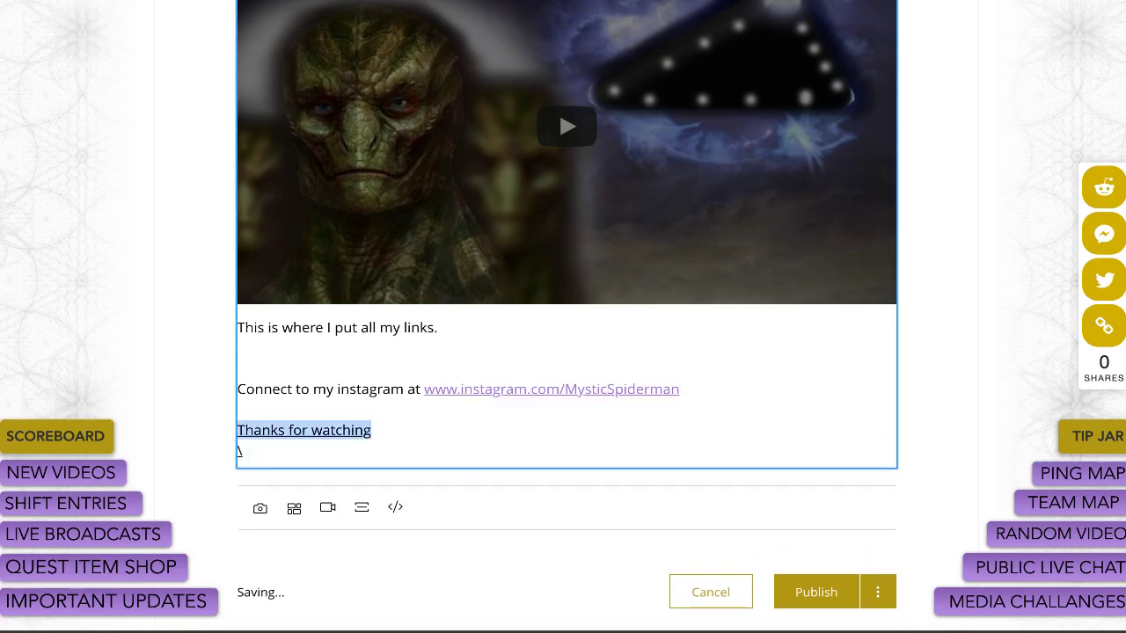
{"action": "key", "text": "ctrl+u"}
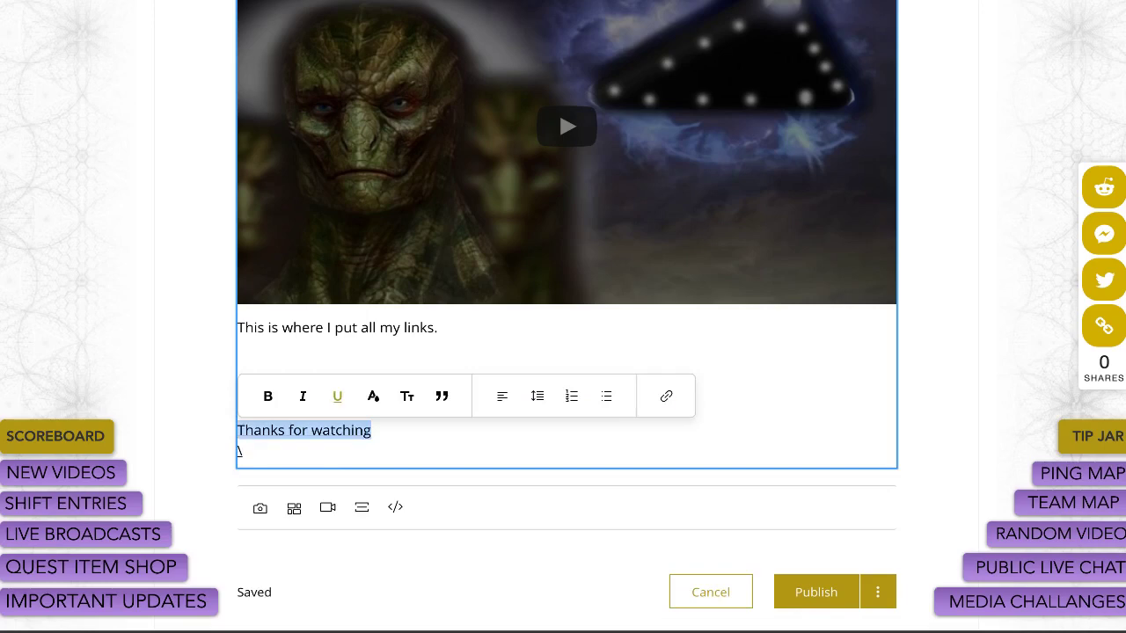
{"action": "key", "text": "Right"}
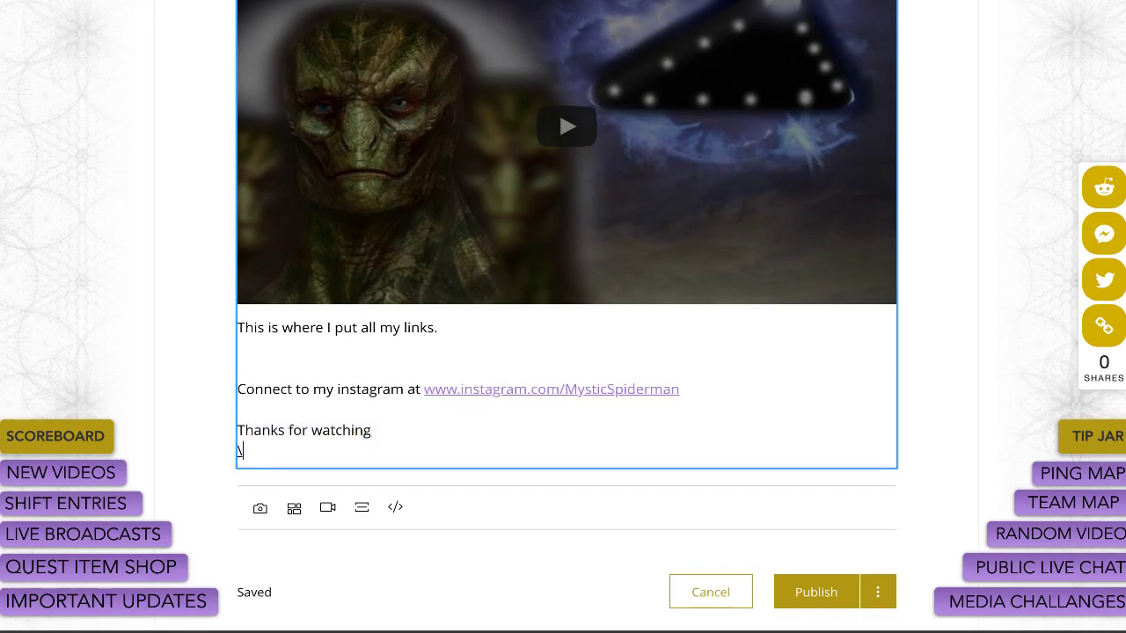
{"action": "key", "text": "BackSpace"}
{"action": "type", "text": "!"}
Add a closing sign-off line with "Love" and the author's first name below the thank-you line.
{"action": "key", "text": "Return"}
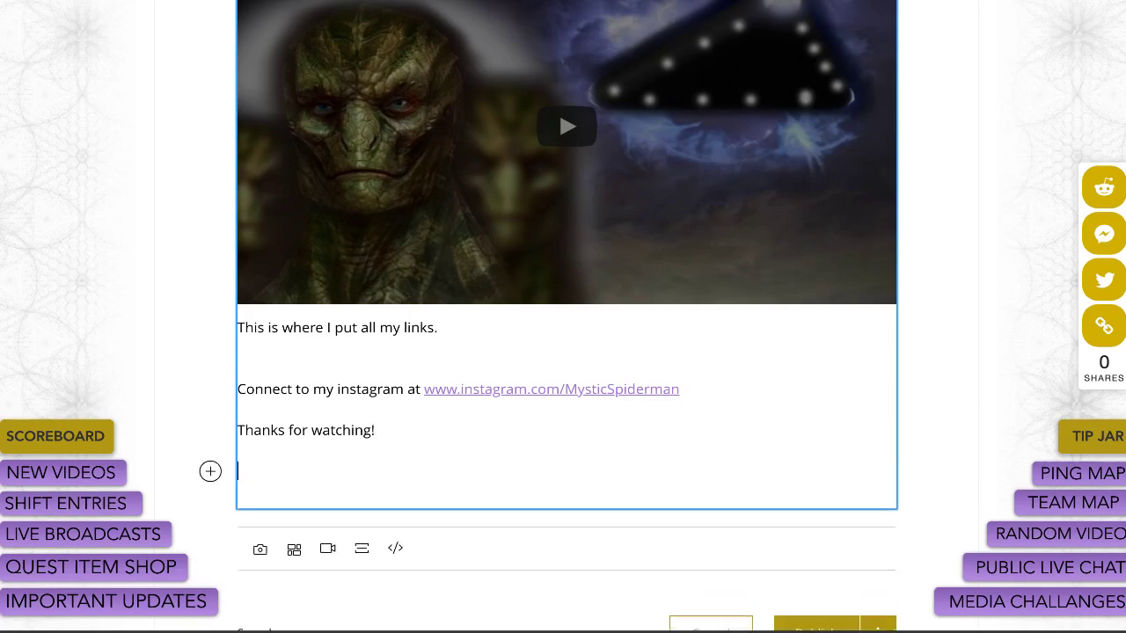
{"action": "type", "text": "Love Brendon!"}
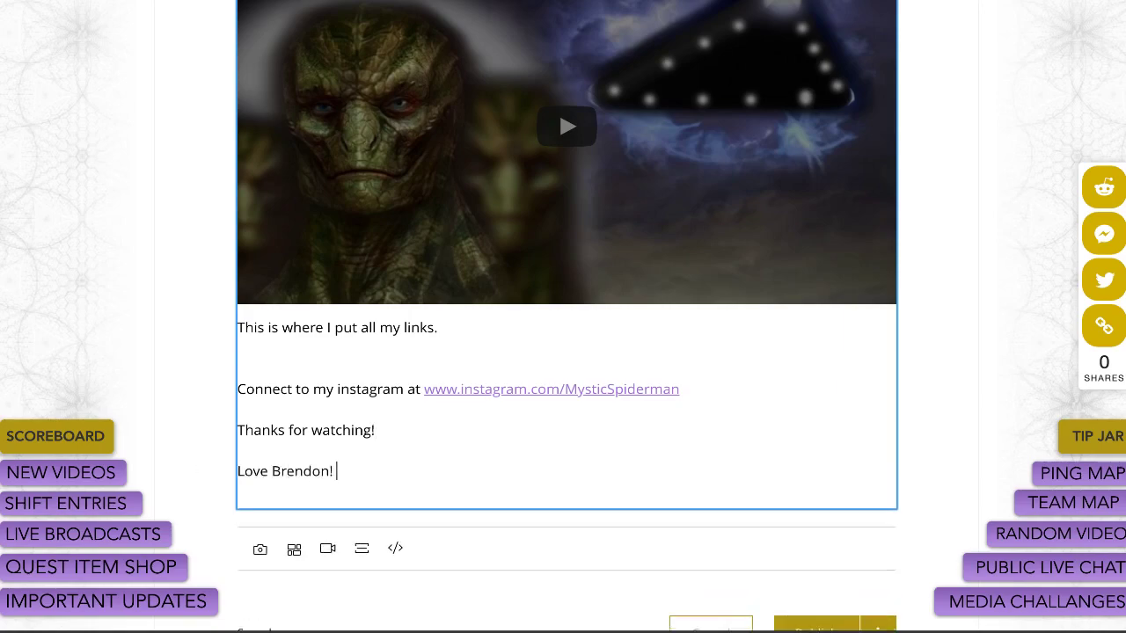
{"action": "key", "text": "Return"}
Review the whole draft from the title down to the sign-off.
{"action": "scroll", "coordinate": [558, 110], "scroll_direction": "up", "scroll_amount": 12}
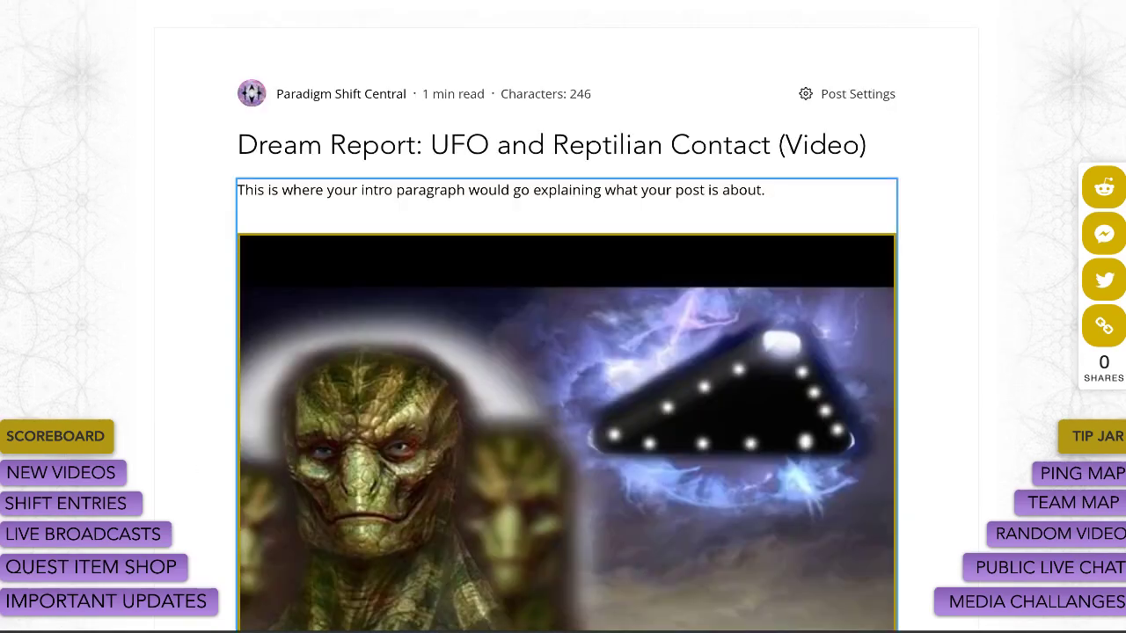
{"action": "scroll", "coordinate": [562, 352], "scroll_direction": "down", "scroll_amount": 3}
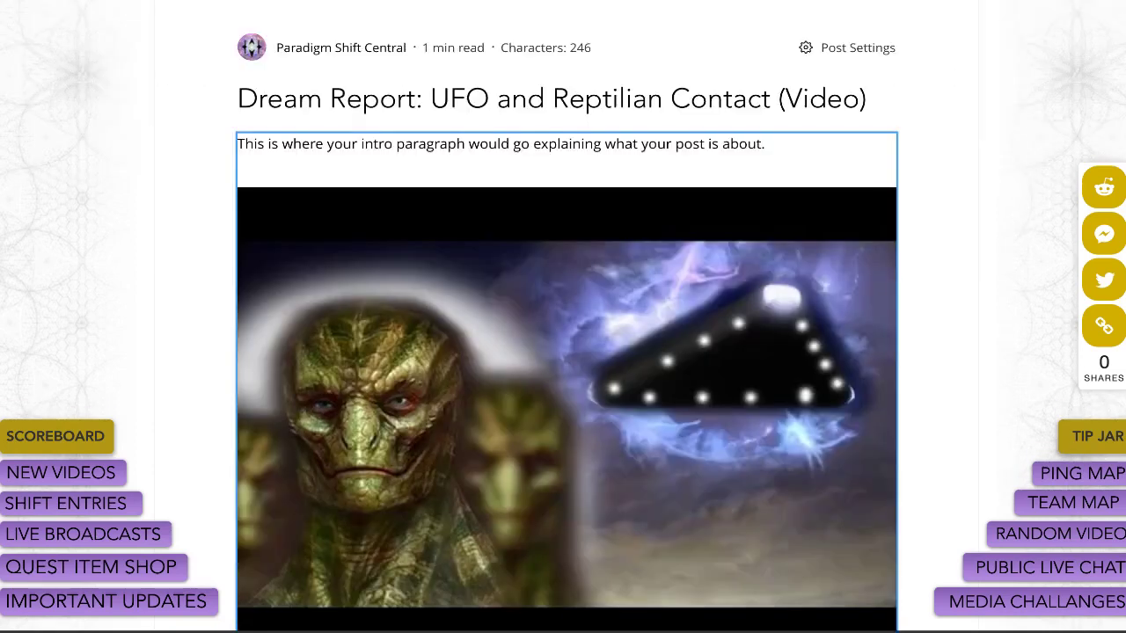
{"action": "key", "text": "shift+End"}
{"action": "scroll", "coordinate": [558, 482], "scroll_direction": "down", "scroll_amount": 7}
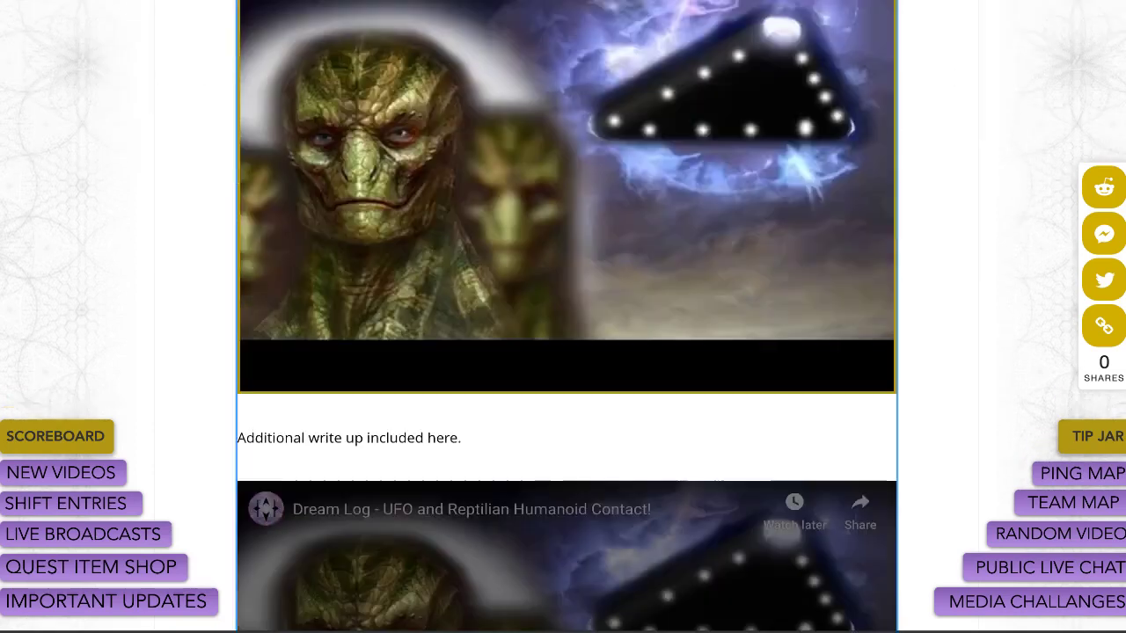
{"action": "scroll", "coordinate": [559, 185], "scroll_direction": "down", "scroll_amount": 3}
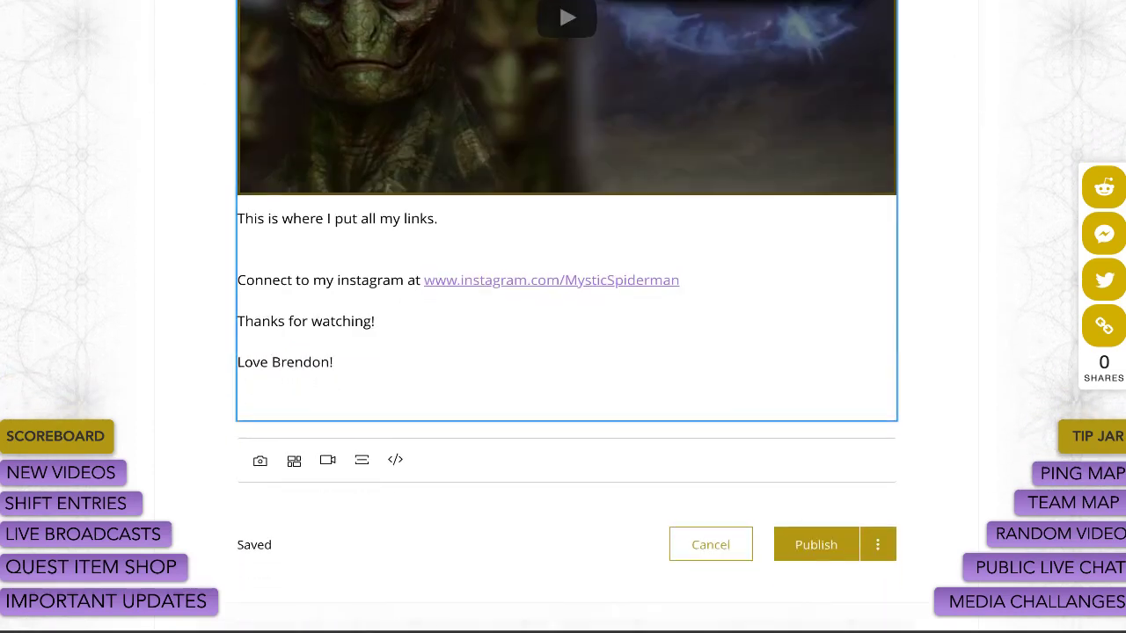
{"action": "scroll", "coordinate": [562, 317], "scroll_direction": "up", "scroll_amount": 1}
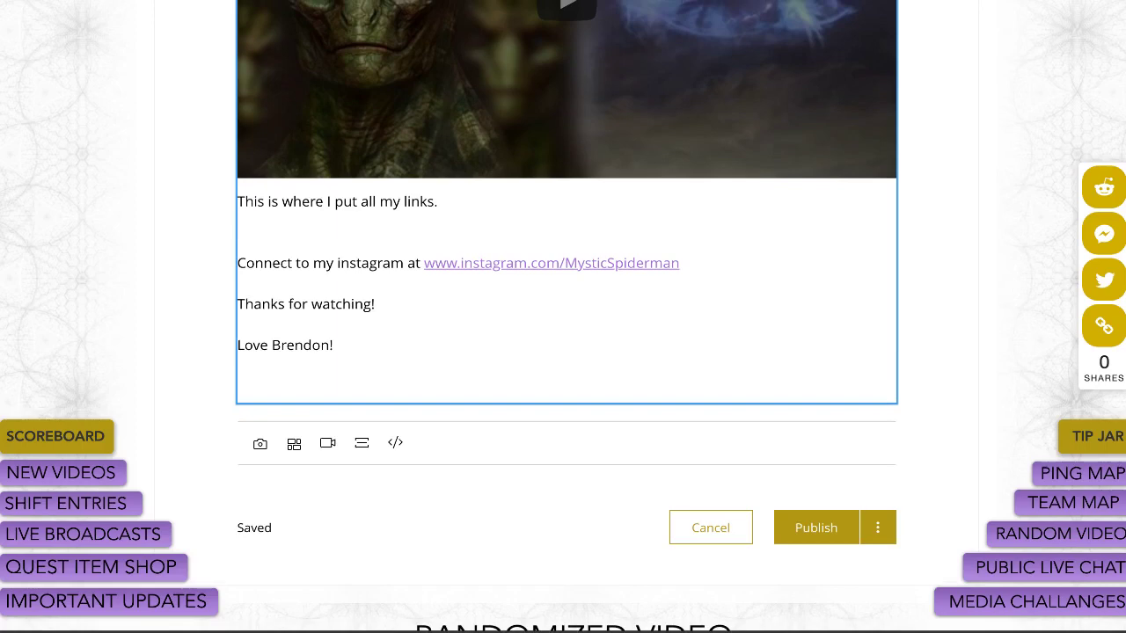
Assign the post to the Videos and Dream Reports categories.
{"action": "left_click", "coordinate": [877, 527]}
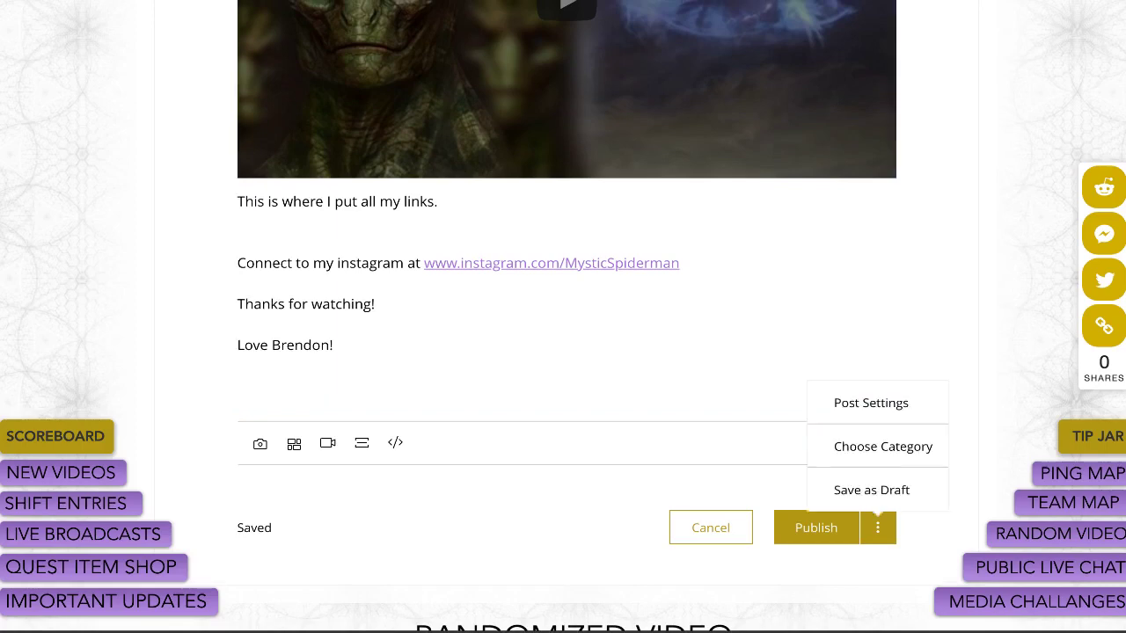
{"action": "left_click", "coordinate": [883, 446]}
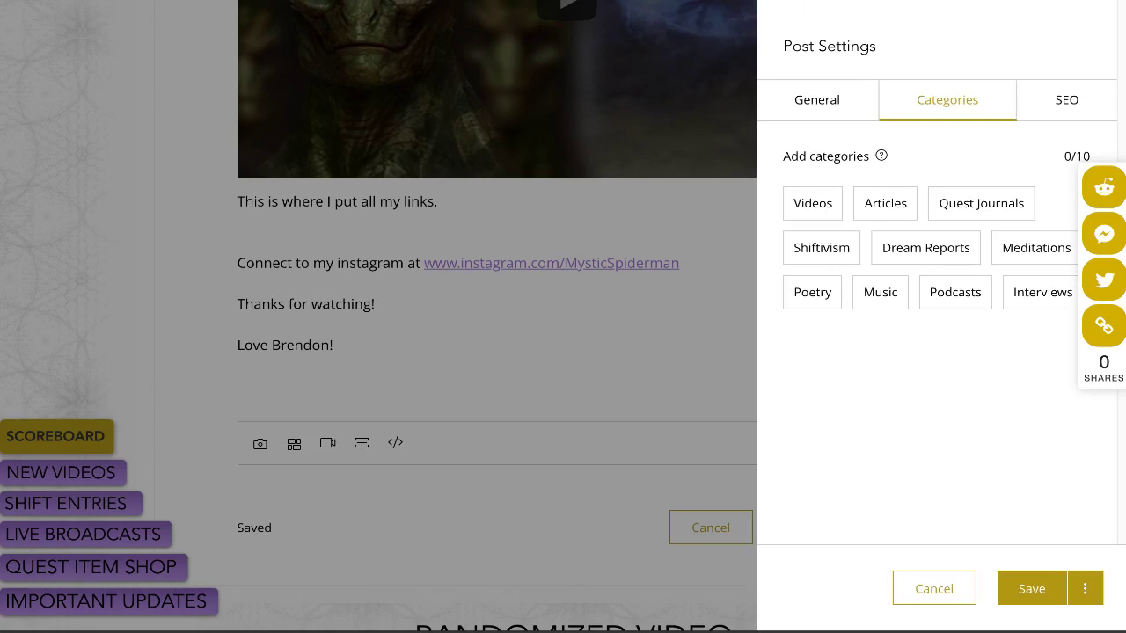
{"action": "left_click", "coordinate": [813, 203]}
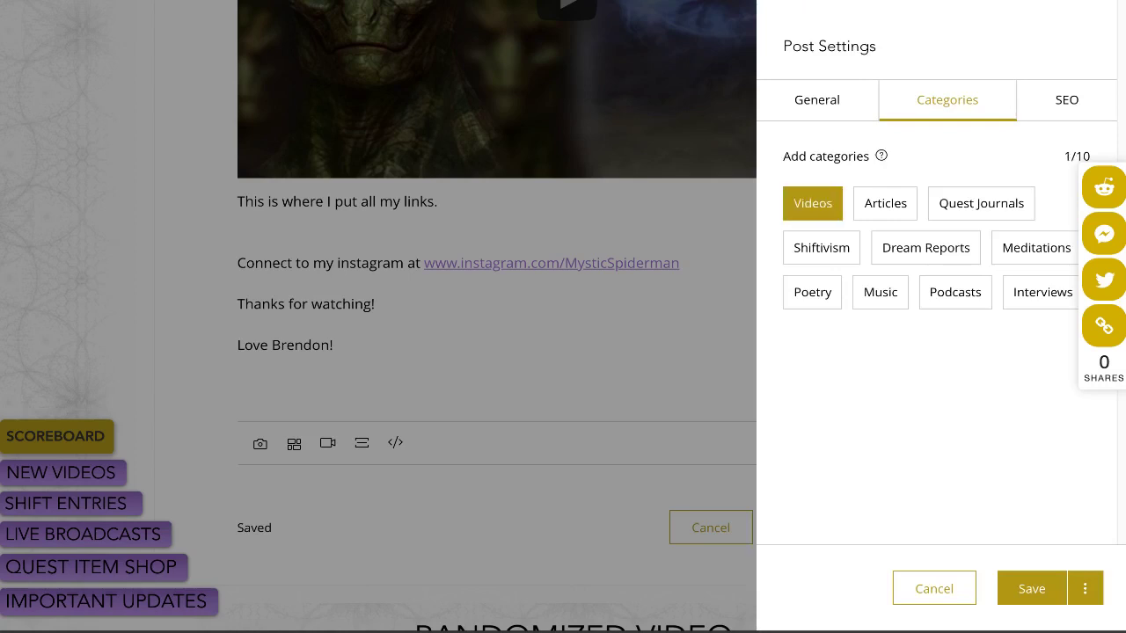
{"action": "left_click", "coordinate": [925, 247]}
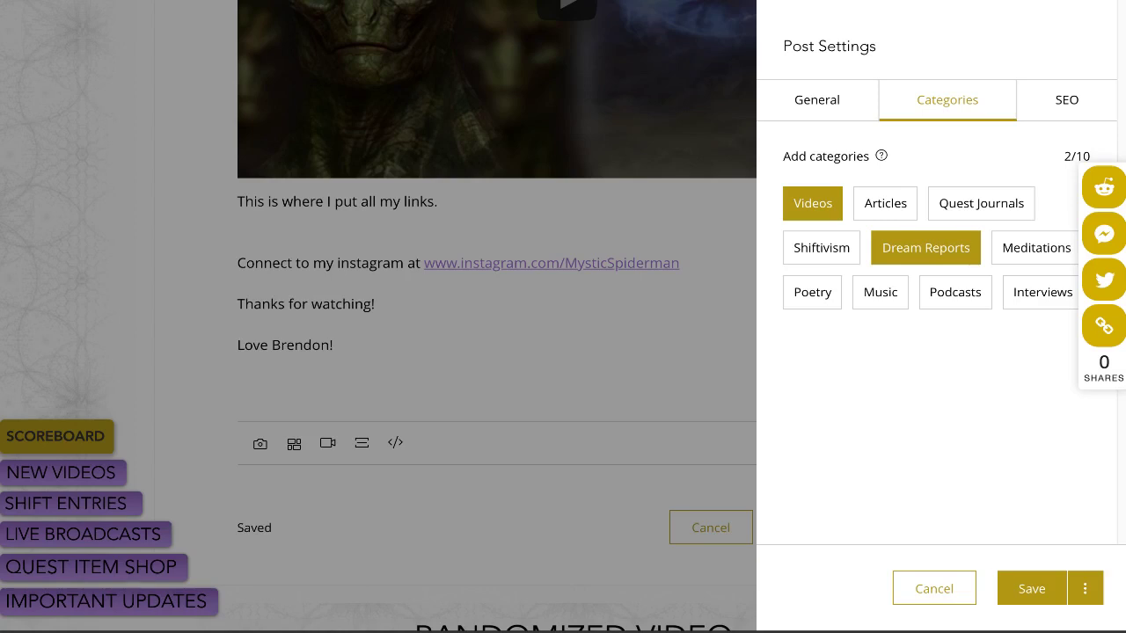
{"action": "left_click", "coordinate": [1042, 292]}
{"action": "left_click", "coordinate": [1042, 292]}
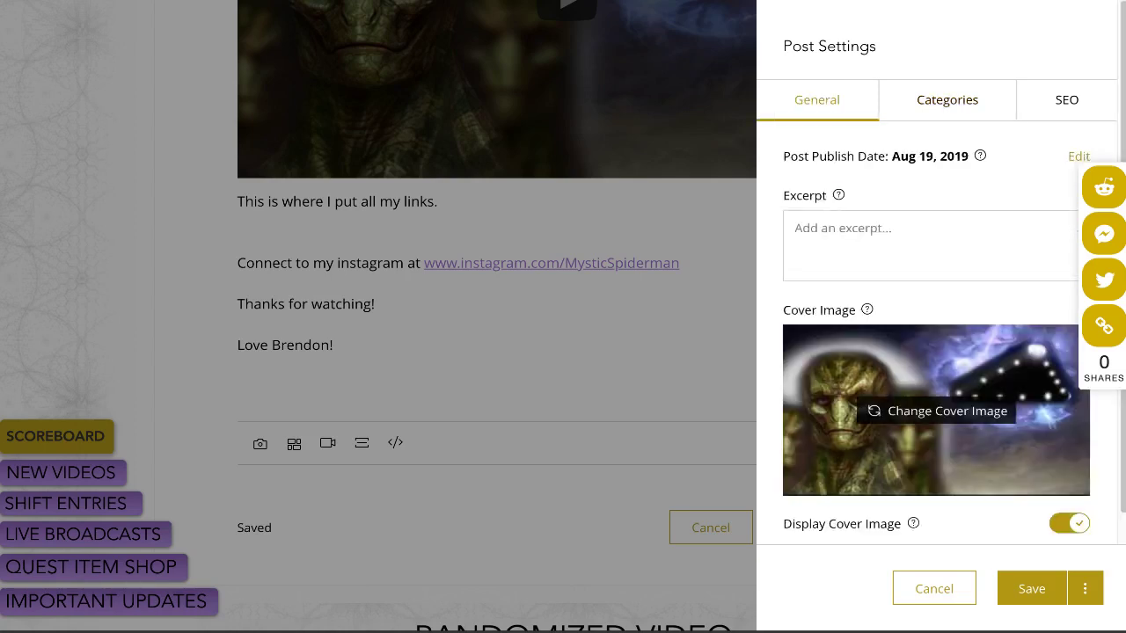
Backdate the post by setting its publish date to 04/15/2015, and save the post settings.
{"action": "scroll", "coordinate": [936, 316], "scroll_direction": "down", "scroll_amount": 1}
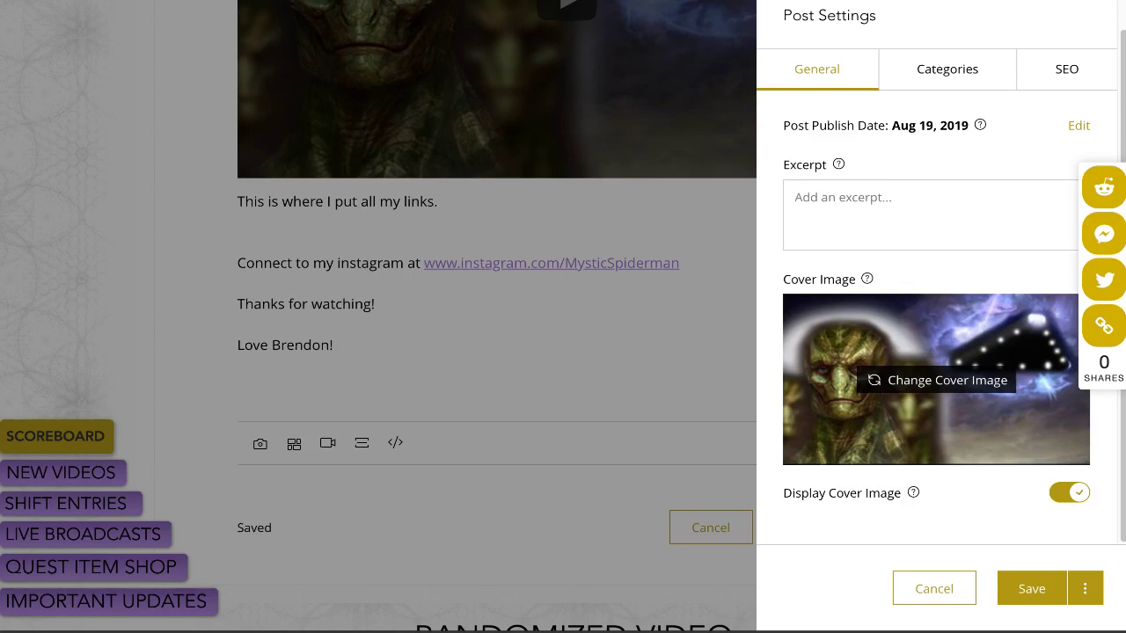
{"action": "left_click", "coordinate": [1078, 125]}
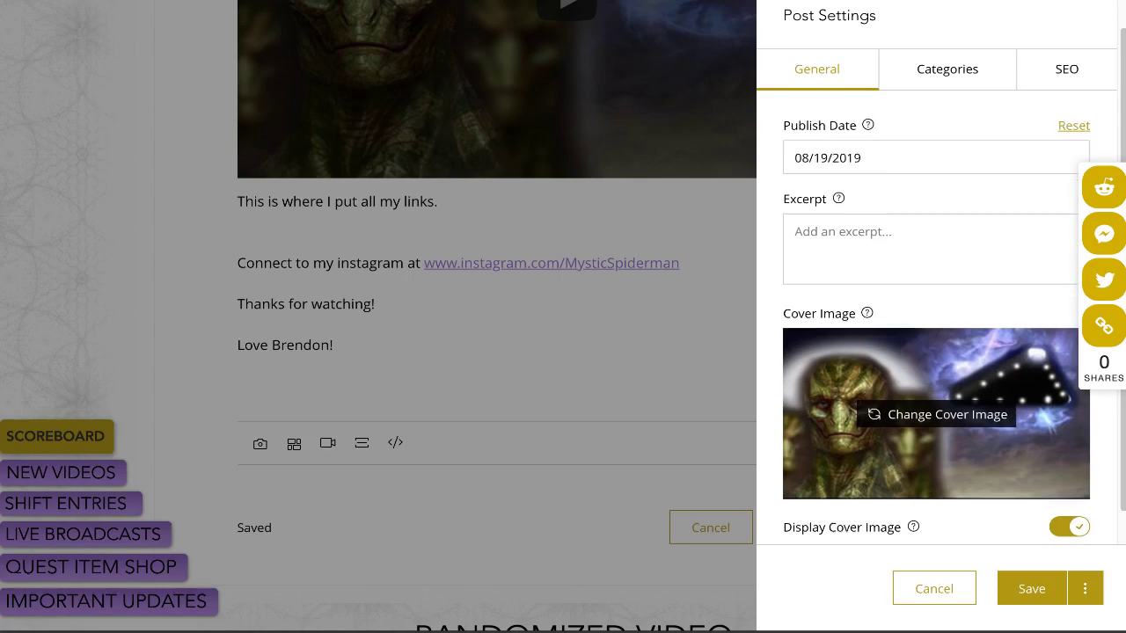
{"action": "left_click", "coordinate": [861, 157]}
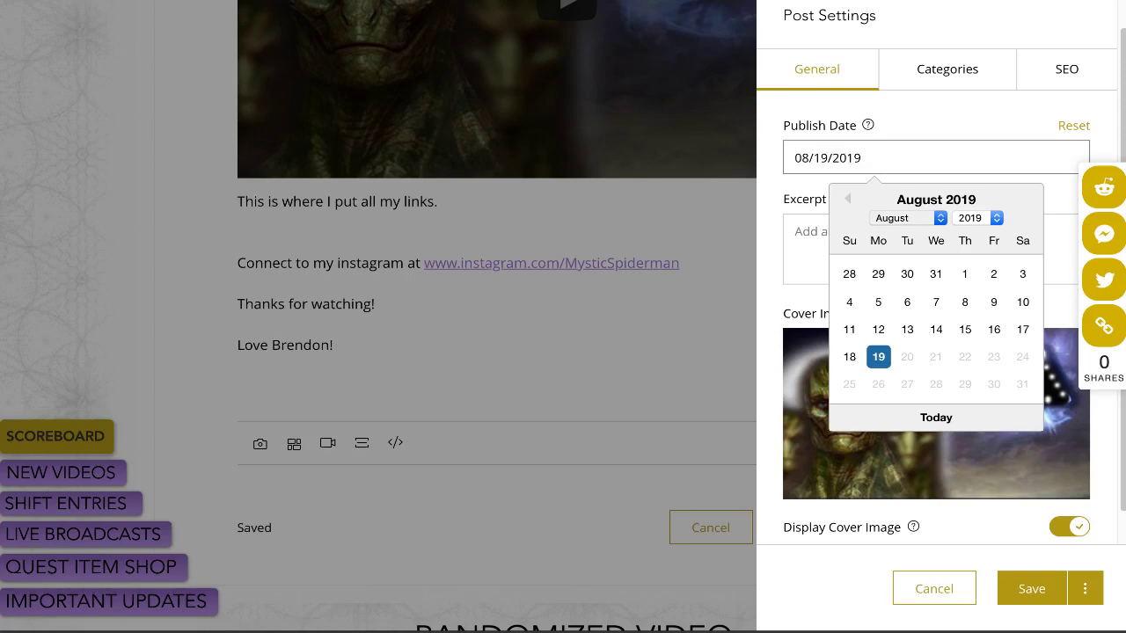
{"action": "key", "text": "Up"}
{"action": "key", "text": "Up"}
{"action": "key", "text": "Up"}
{"action": "key", "text": "Up"}
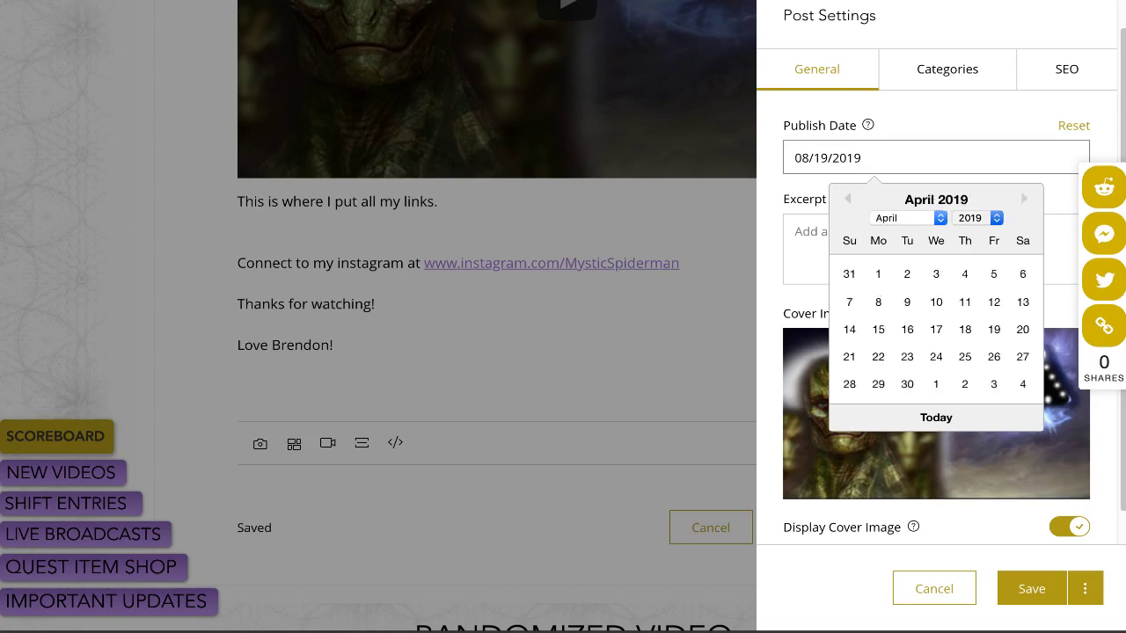
{"action": "key", "text": "Tab"}
{"action": "key", "text": "Up"}
{"action": "key", "text": "Up"}
{"action": "key", "text": "Up"}
{"action": "key", "text": "Up"}
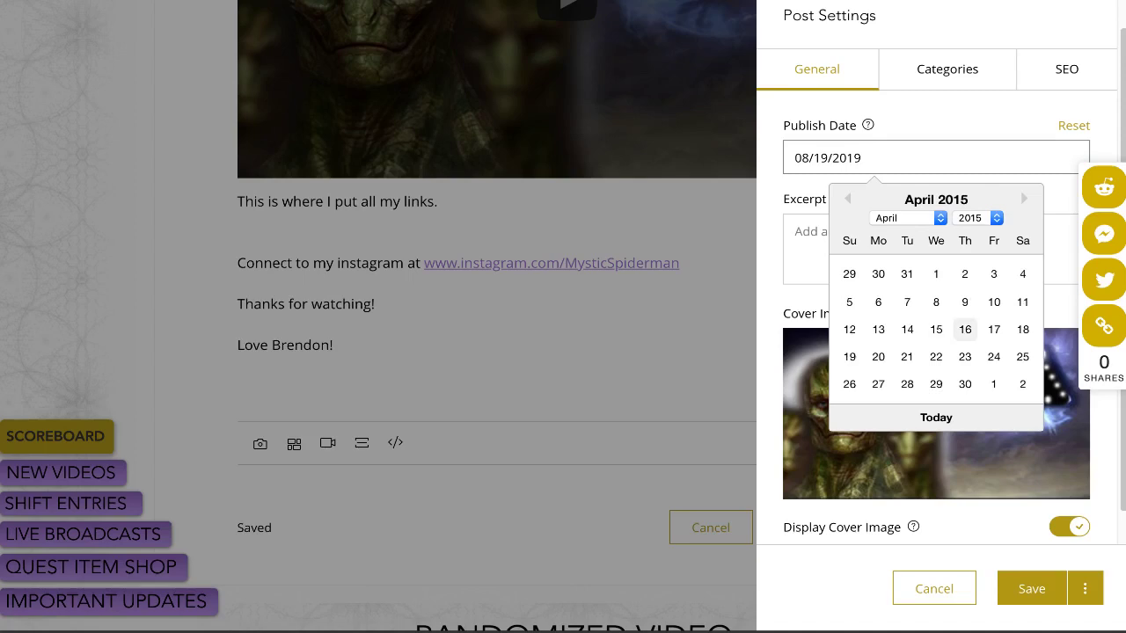
{"action": "left_click", "coordinate": [877, 329]}
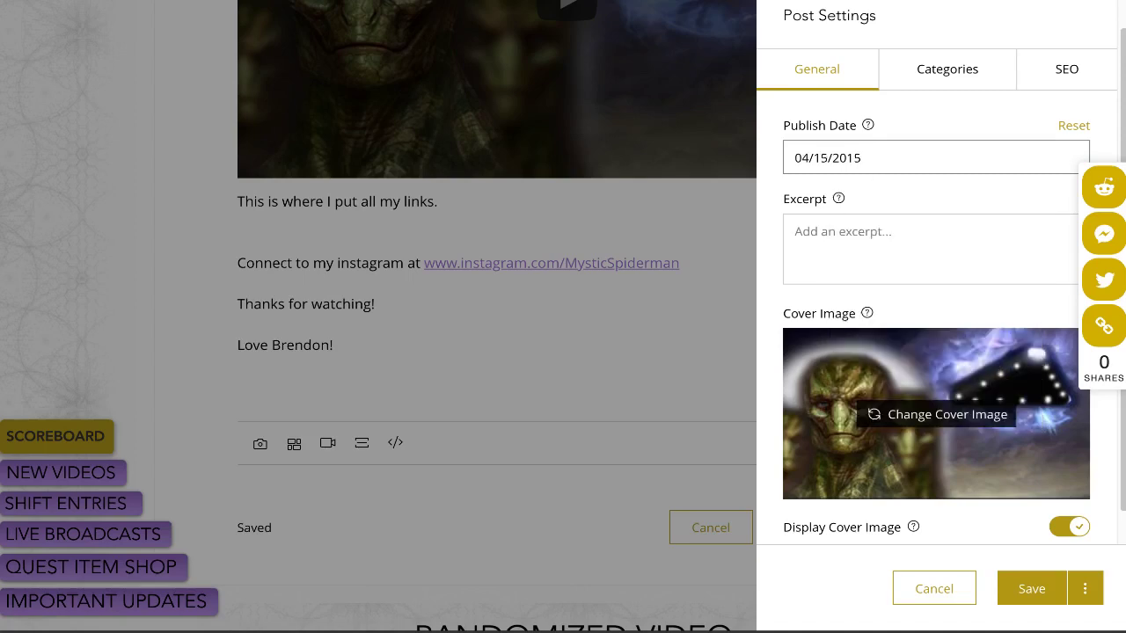
{"action": "left_click", "coordinate": [1031, 589]}
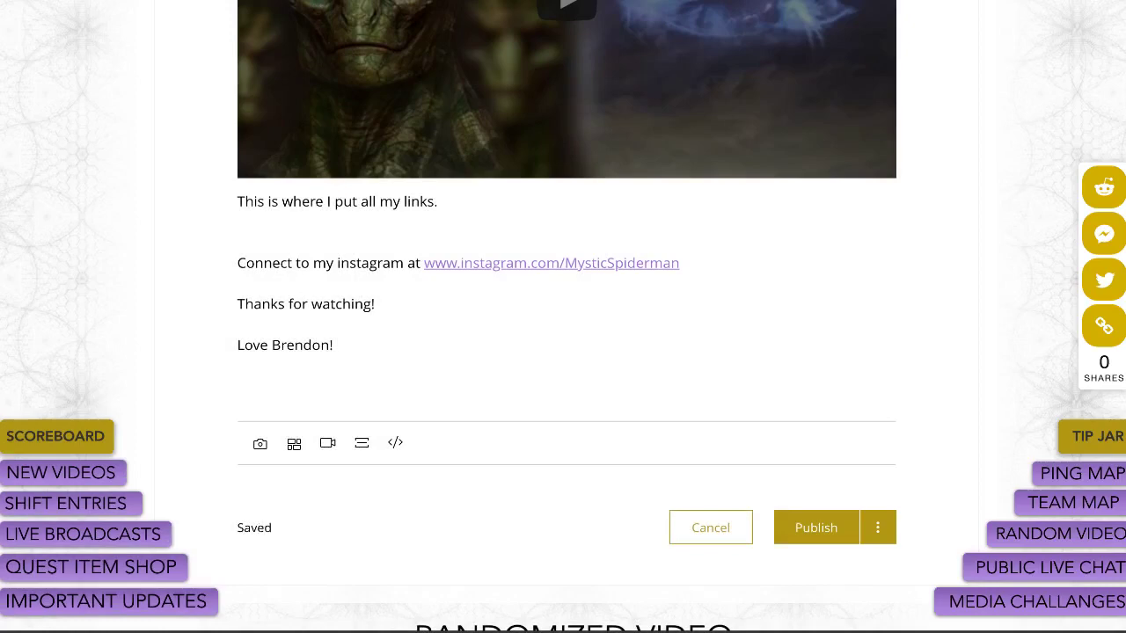